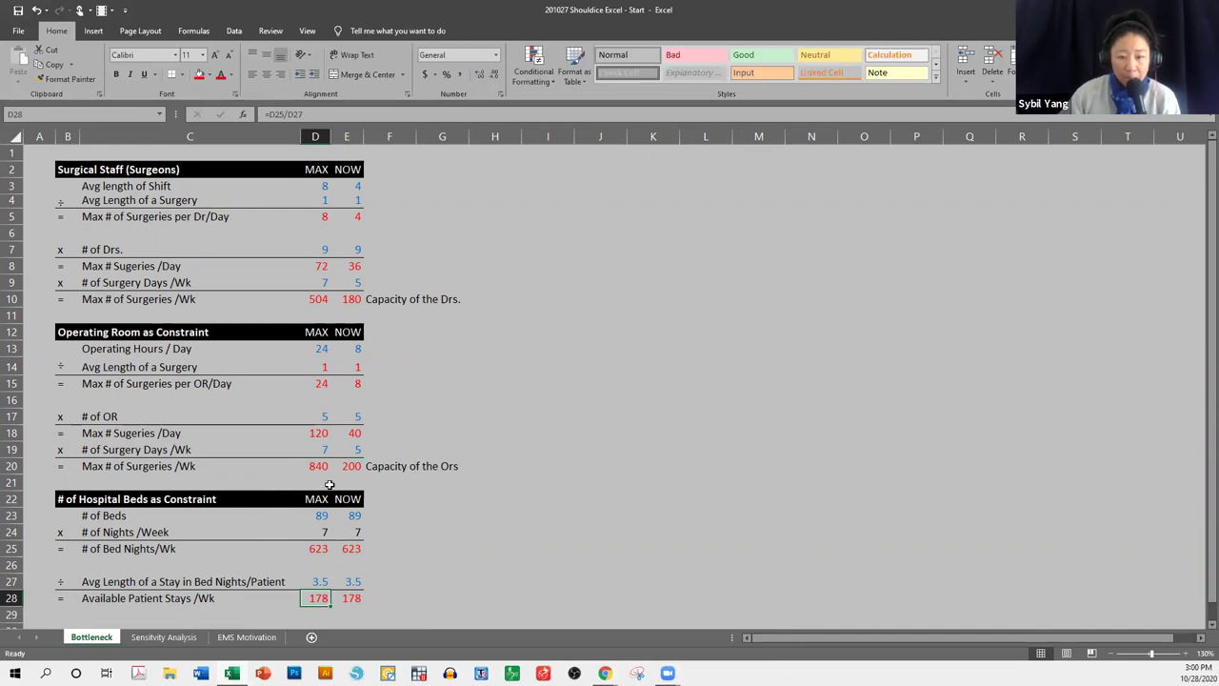
- Examine the MAX and NOW weekly surgery capacities of the operating rooms against the hospital beds' available patient stays
click(326, 463)
drag(326, 464, 349, 466)
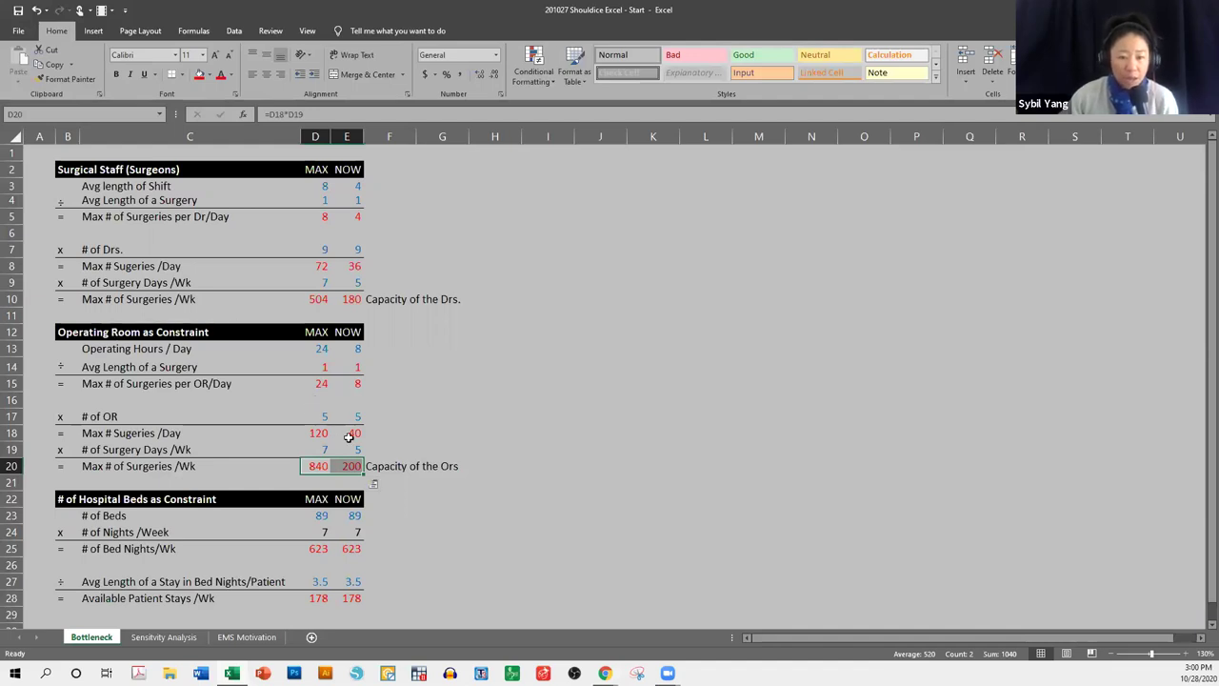
click(324, 597)
click(407, 581)
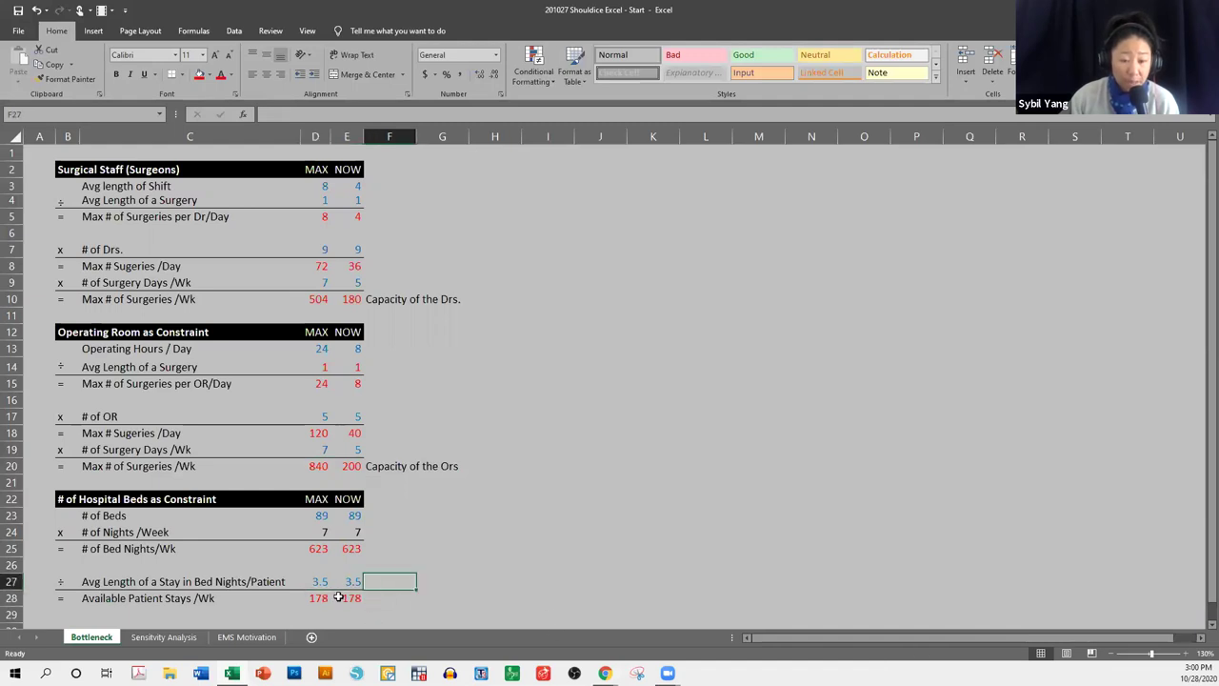
click(305, 598)
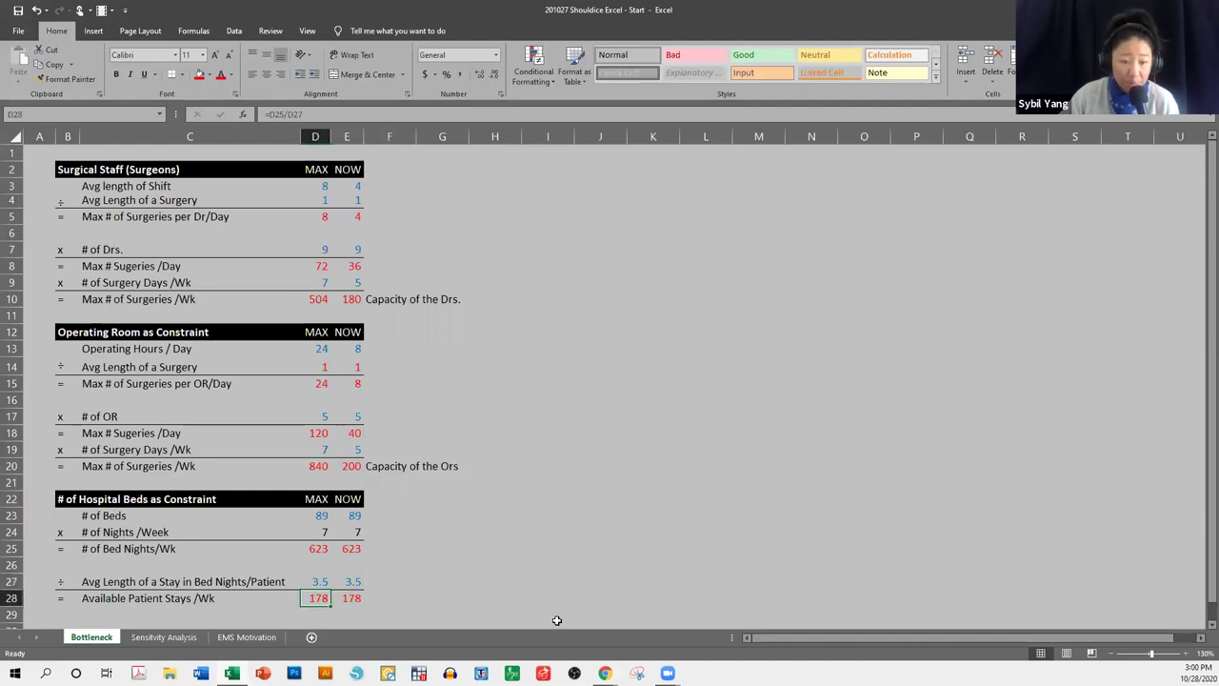
drag(312, 468, 349, 466)
click(567, 518)
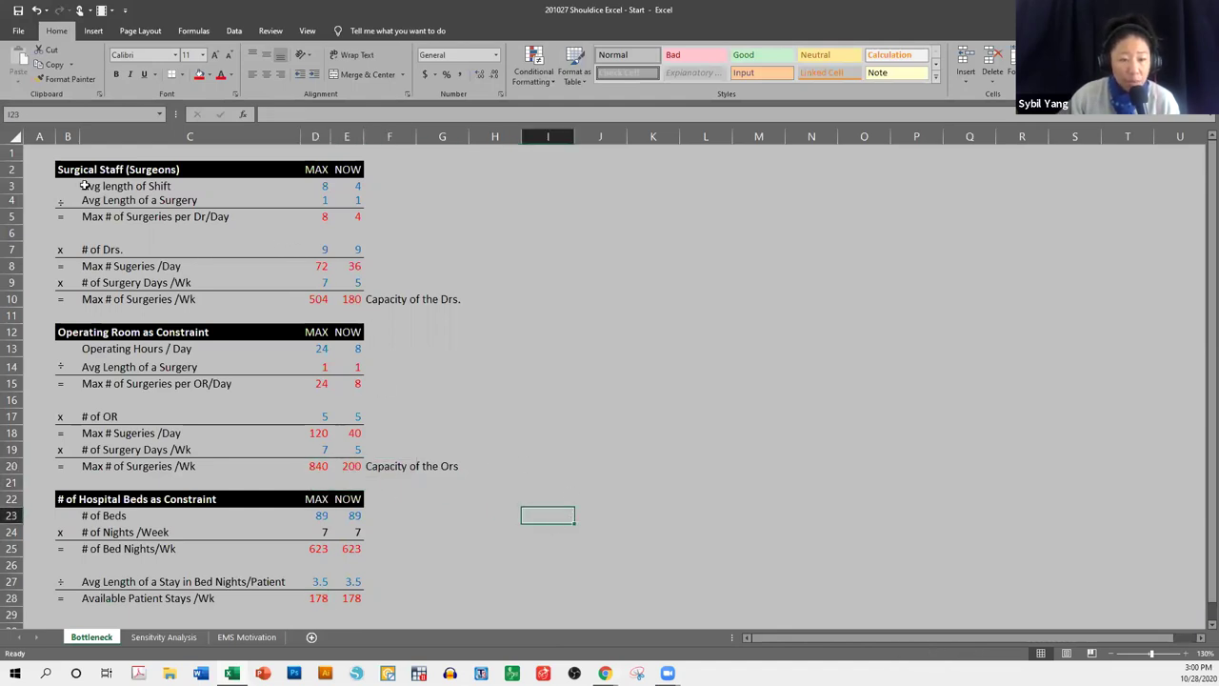
- Compare the surgical staff block with the hospital beds block, including maximum patient stays and the surgeons' current weekly surgeries
drag(58, 168, 343, 297)
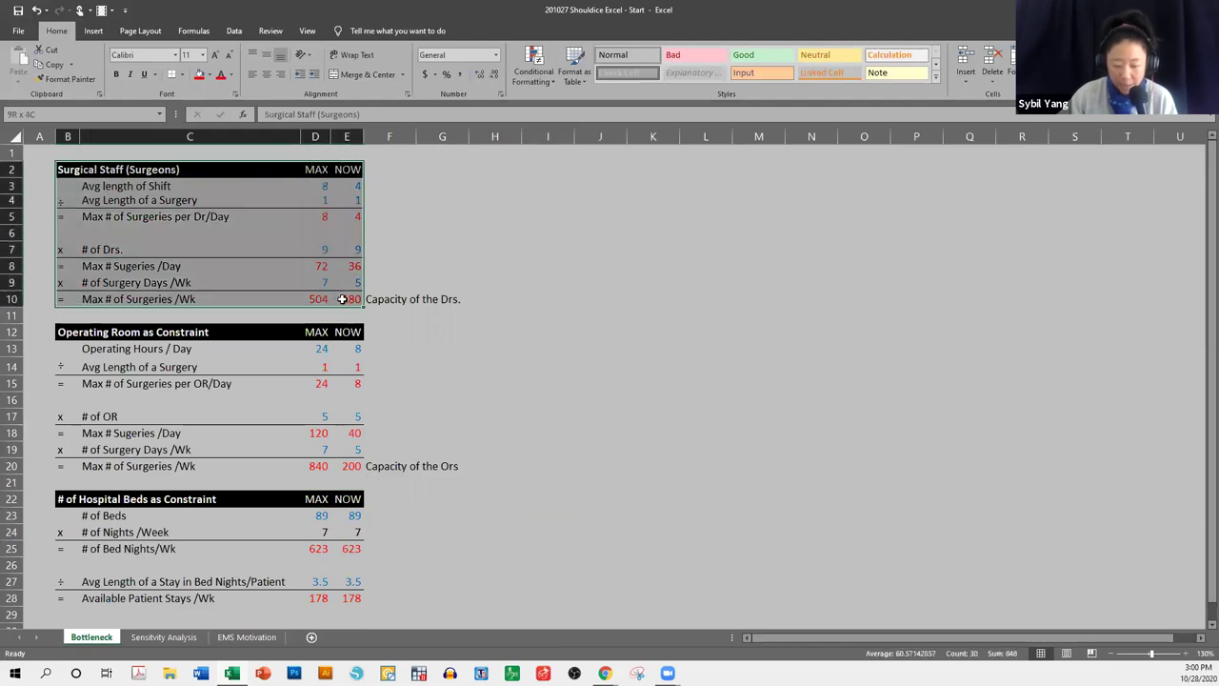
drag(59, 498, 350, 603)
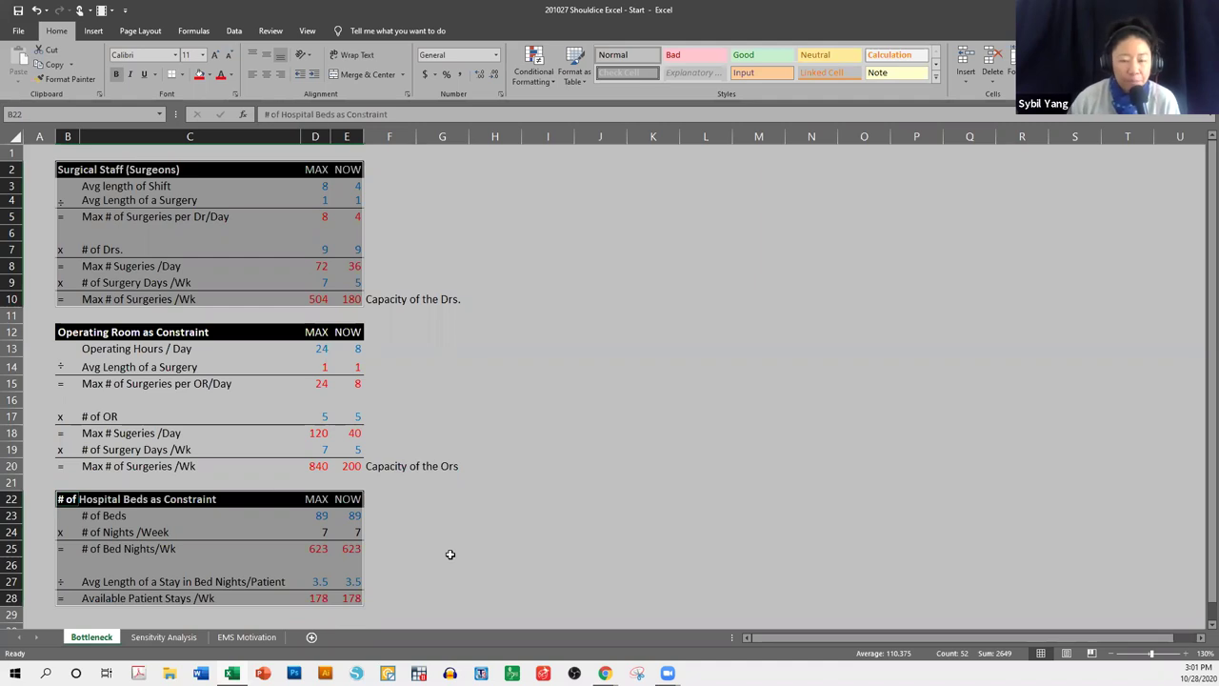
click(444, 330)
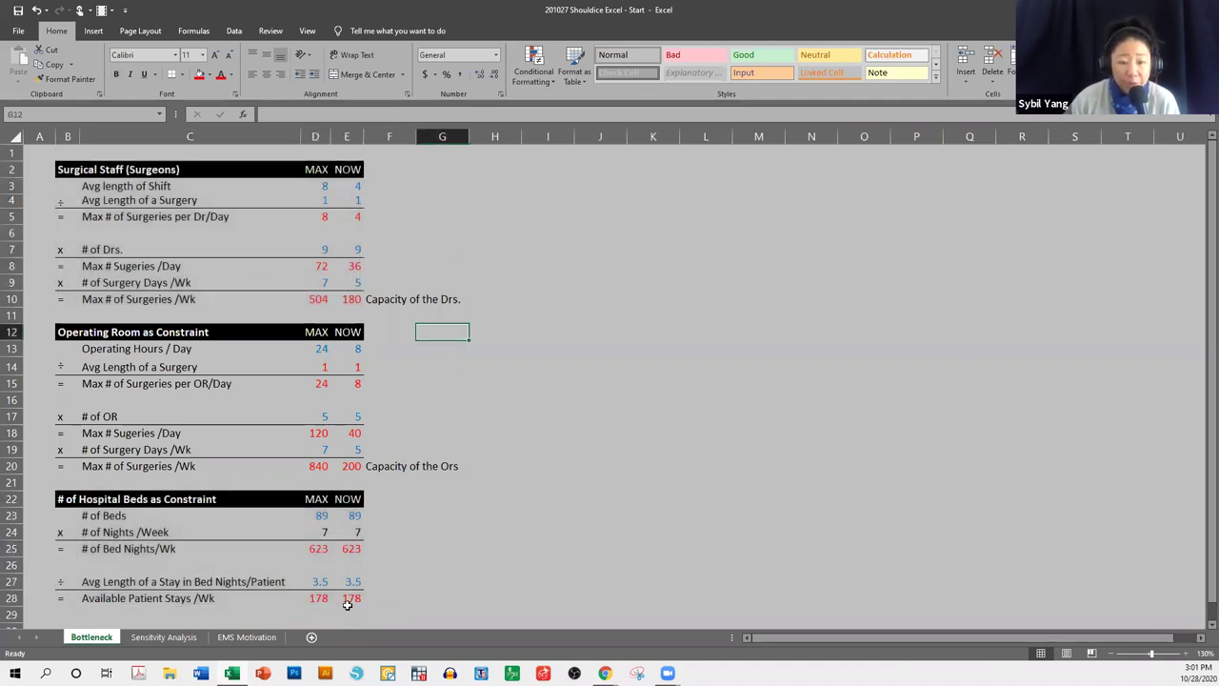
click(59, 499)
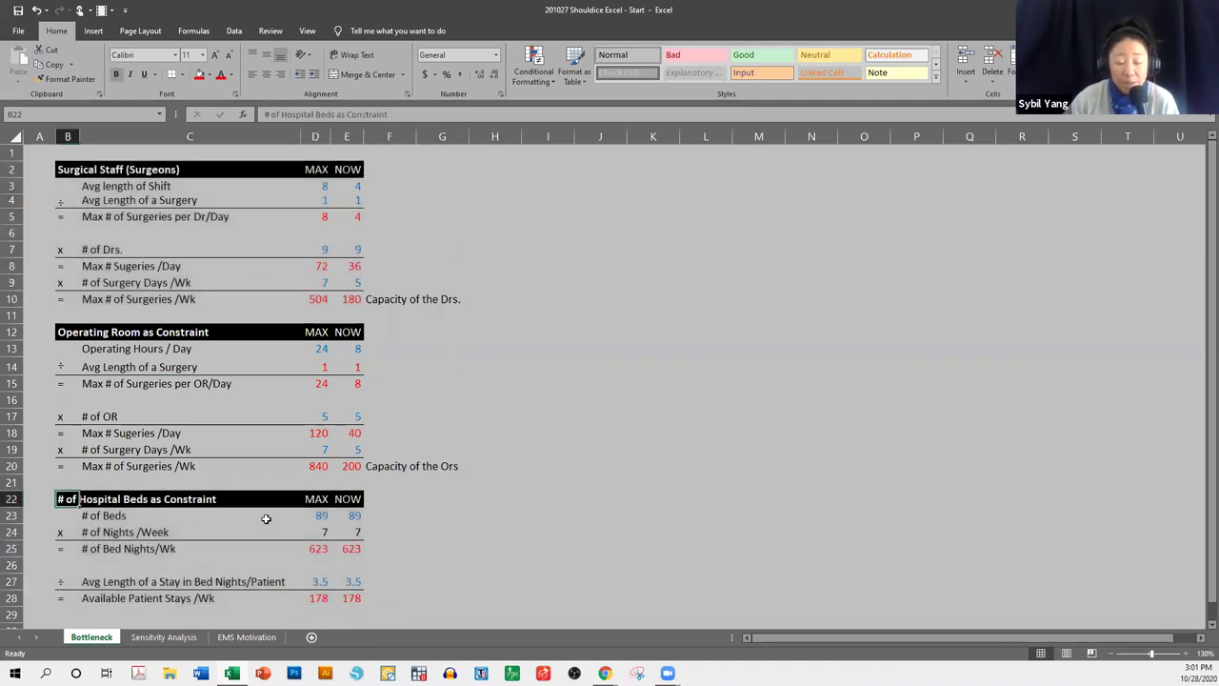
click(345, 600)
click(315, 599)
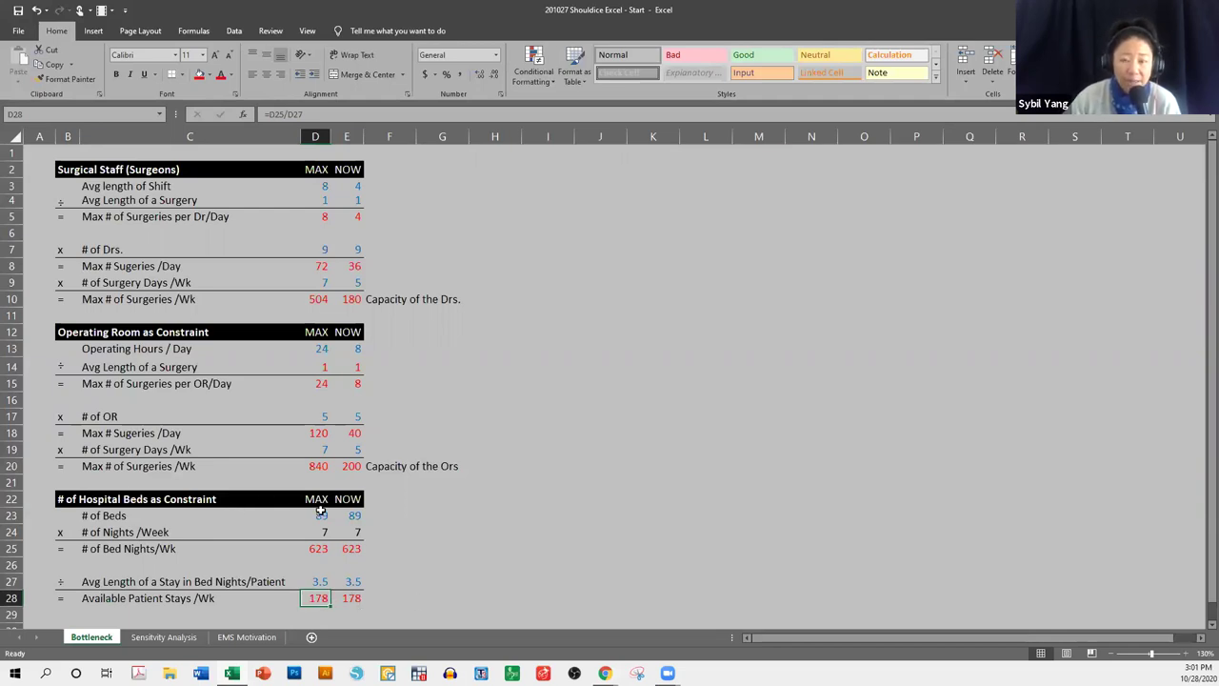
ctrl+click(351, 299)
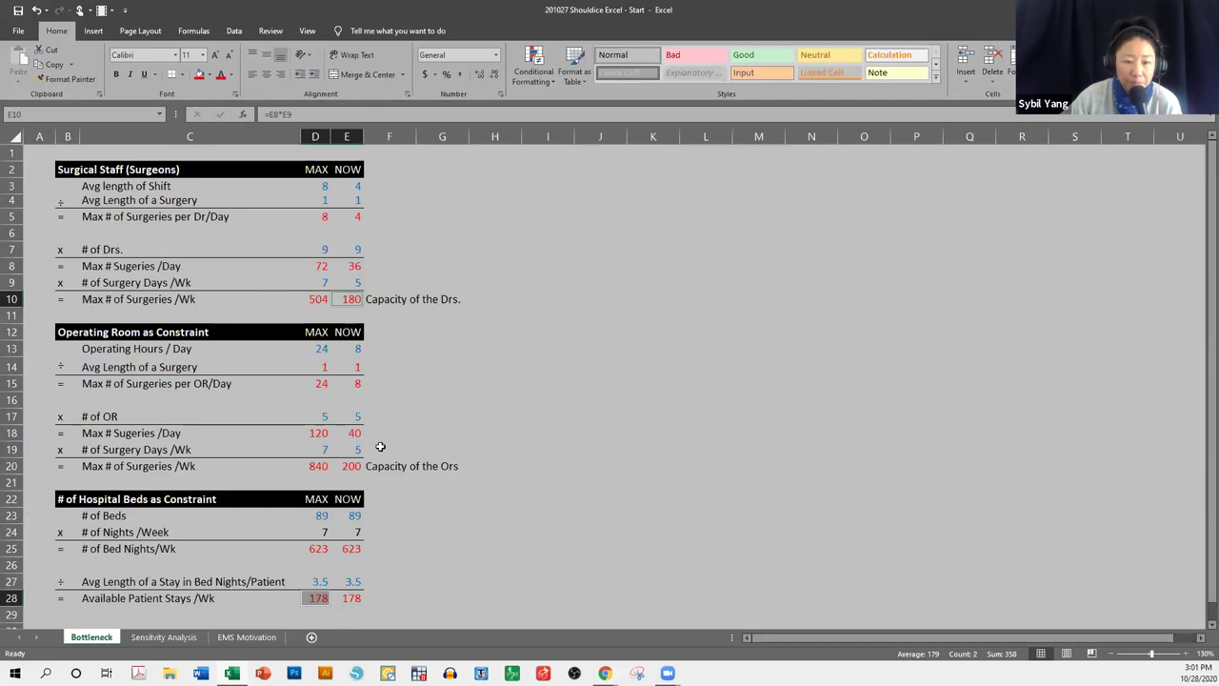
- Set the NOW value of Operating Hours / Day in the operating room block to 7
click(356, 348)
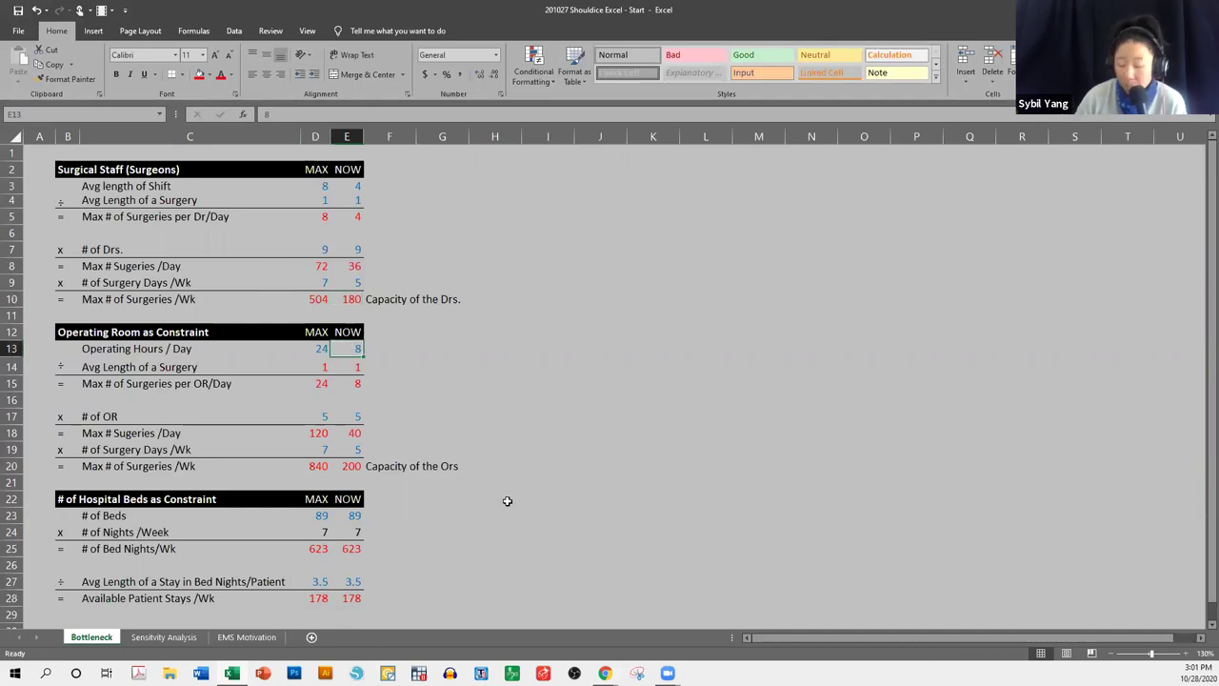
text(7)
key(Return)
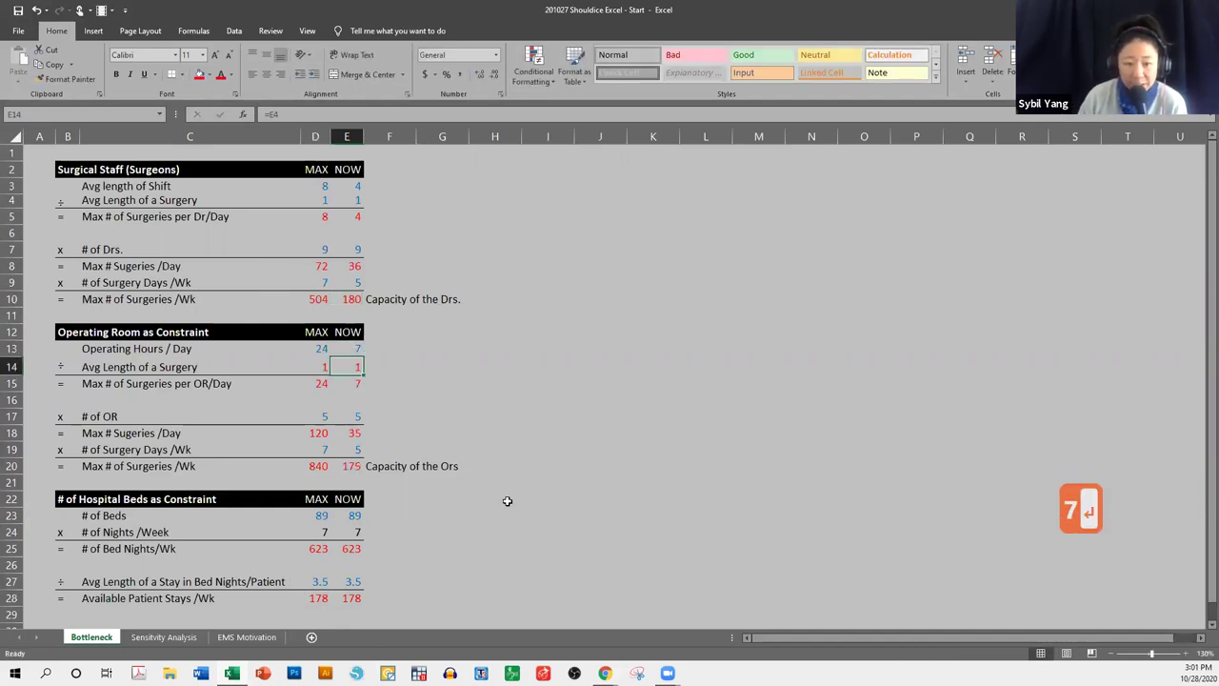
- Compare the NOW weekly capacities of the hospital beds, operating rooms and doctors in cells E28, E20 and E10
click(354, 347)
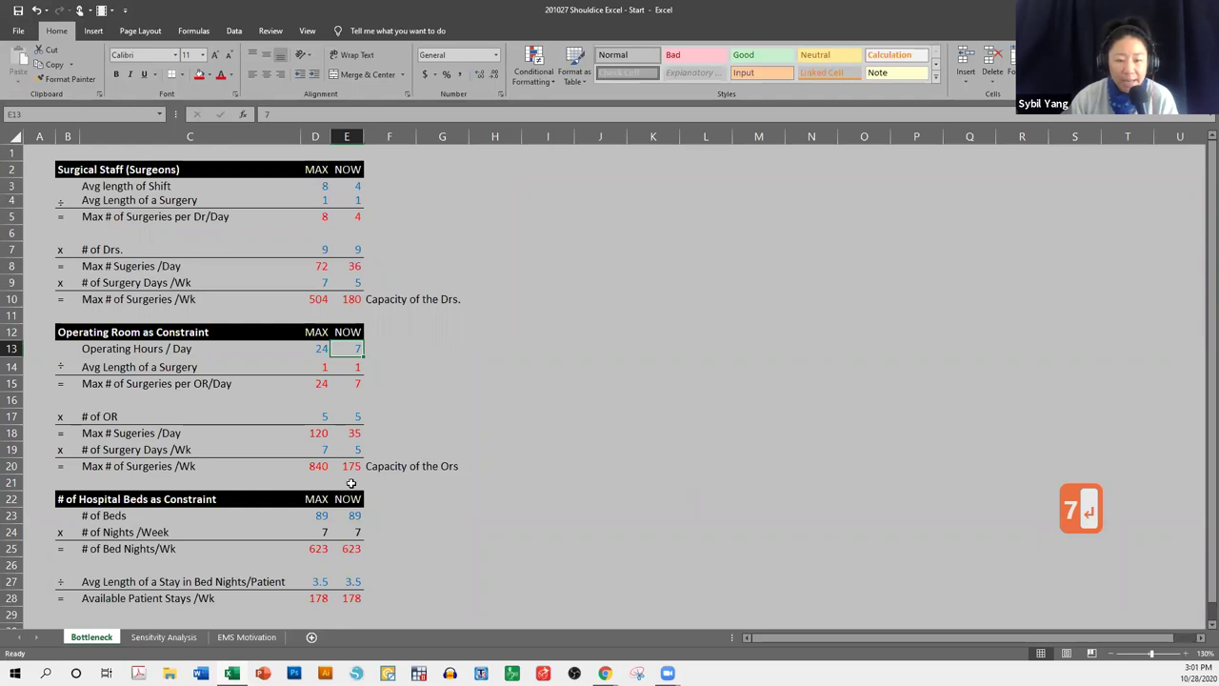
click(354, 598)
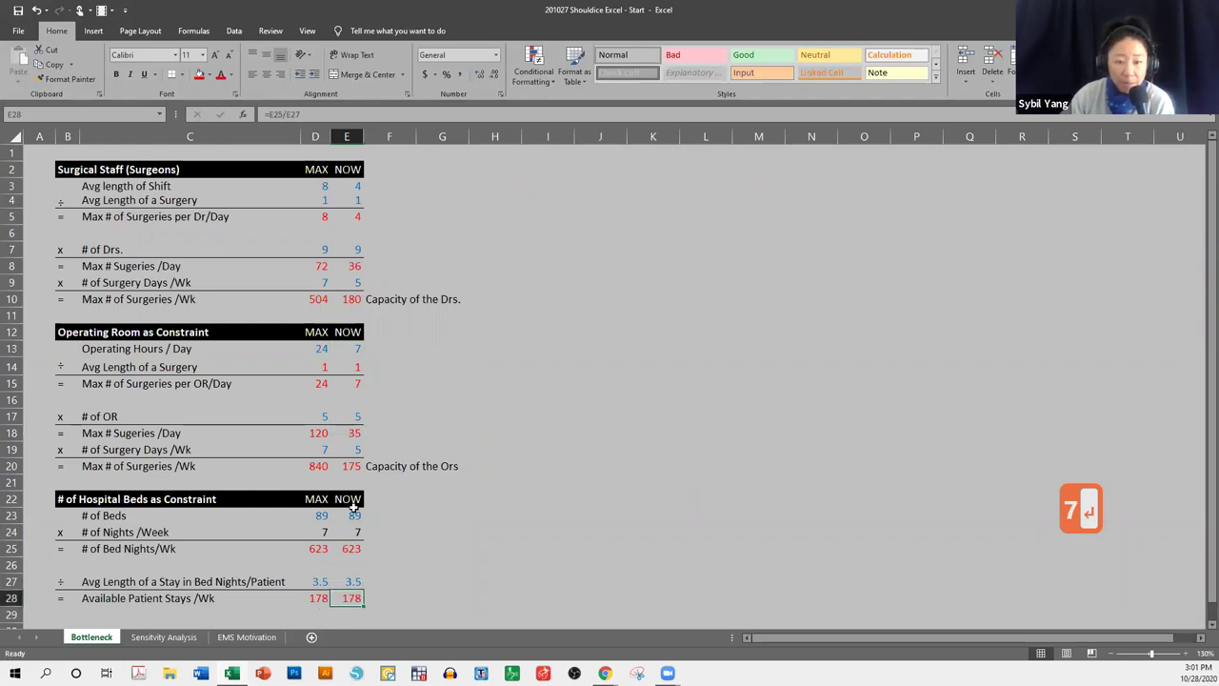
ctrl+click(351, 464)
ctrl+click(360, 300)
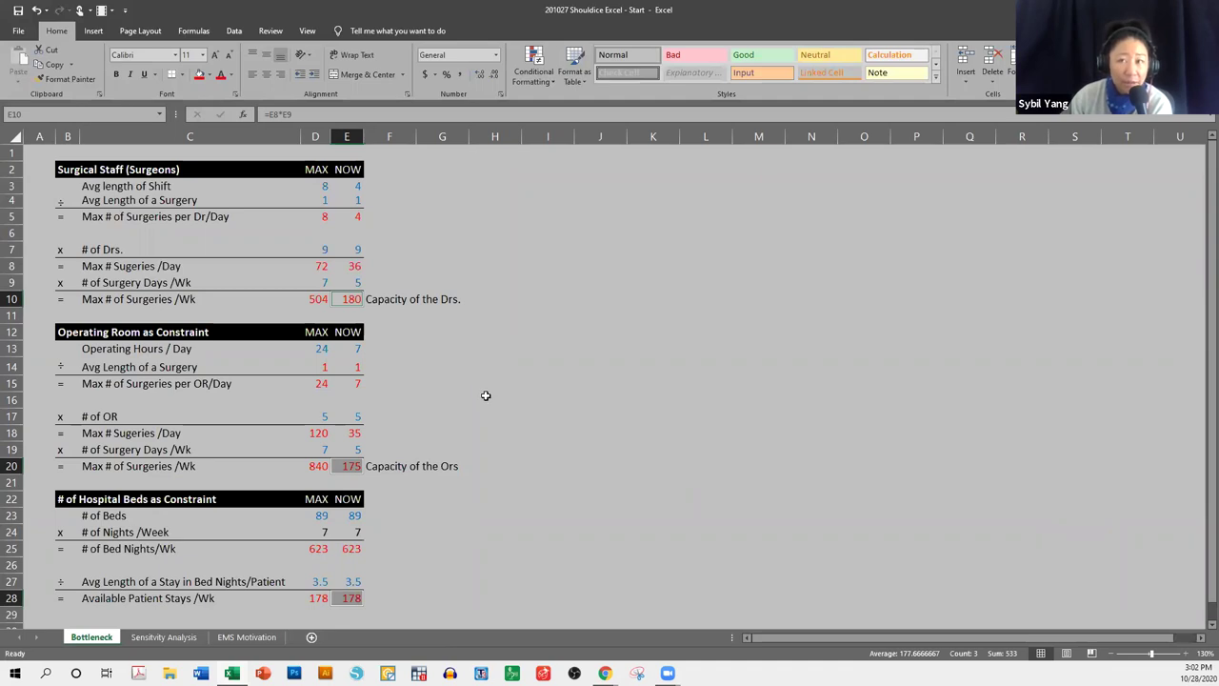
key(Escape)
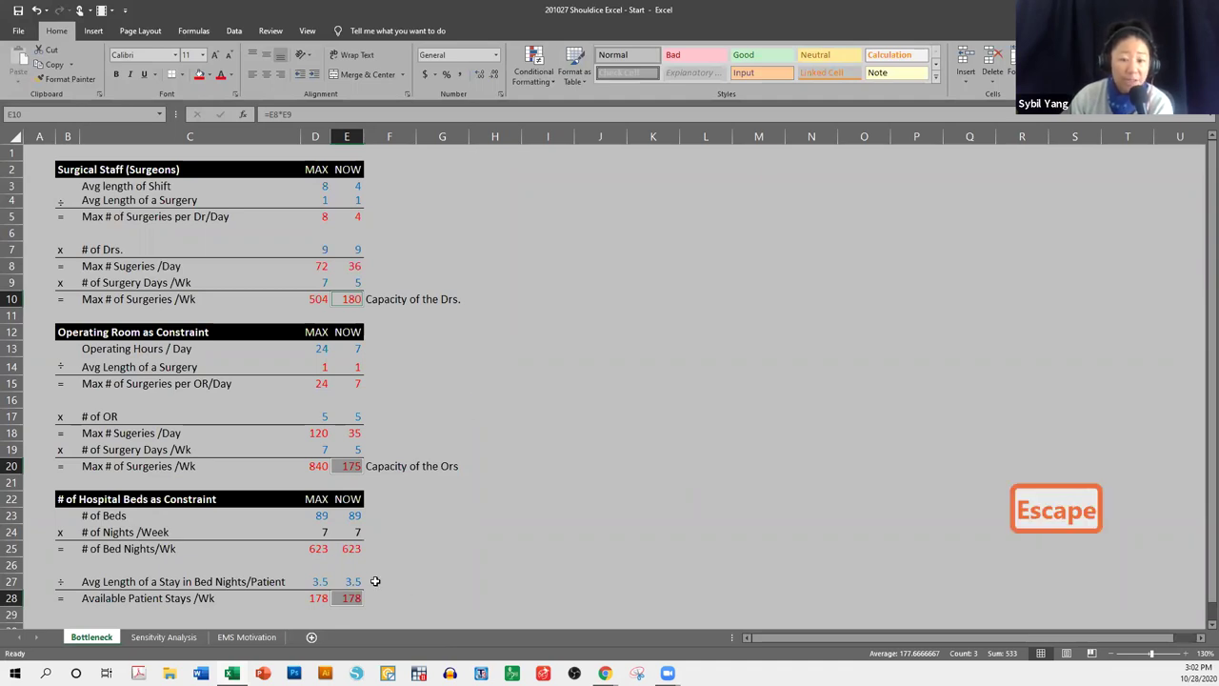
- Label the Available Patient Stays /Wk result in cell F28 as "Capacity of the Hospital Beds"
scroll(375, 574, down, 1)
key(Escape)
click(375, 552)
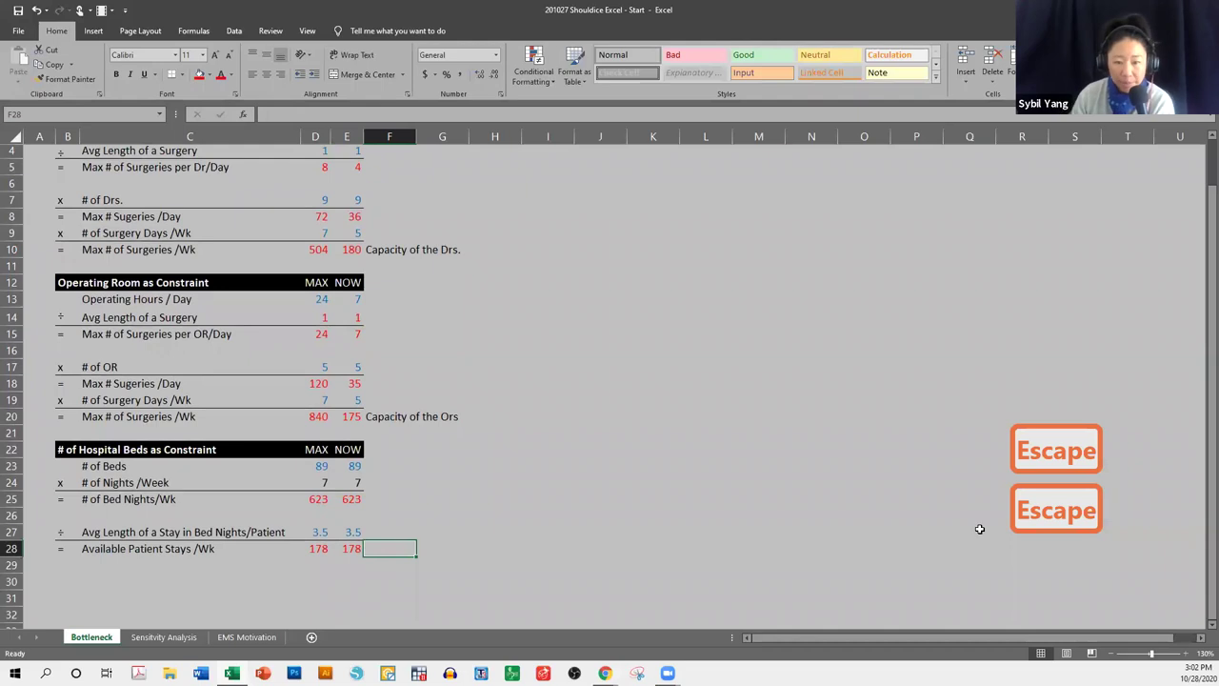
text(Capaci)
key(BackSpace)
text(city of the Hos)
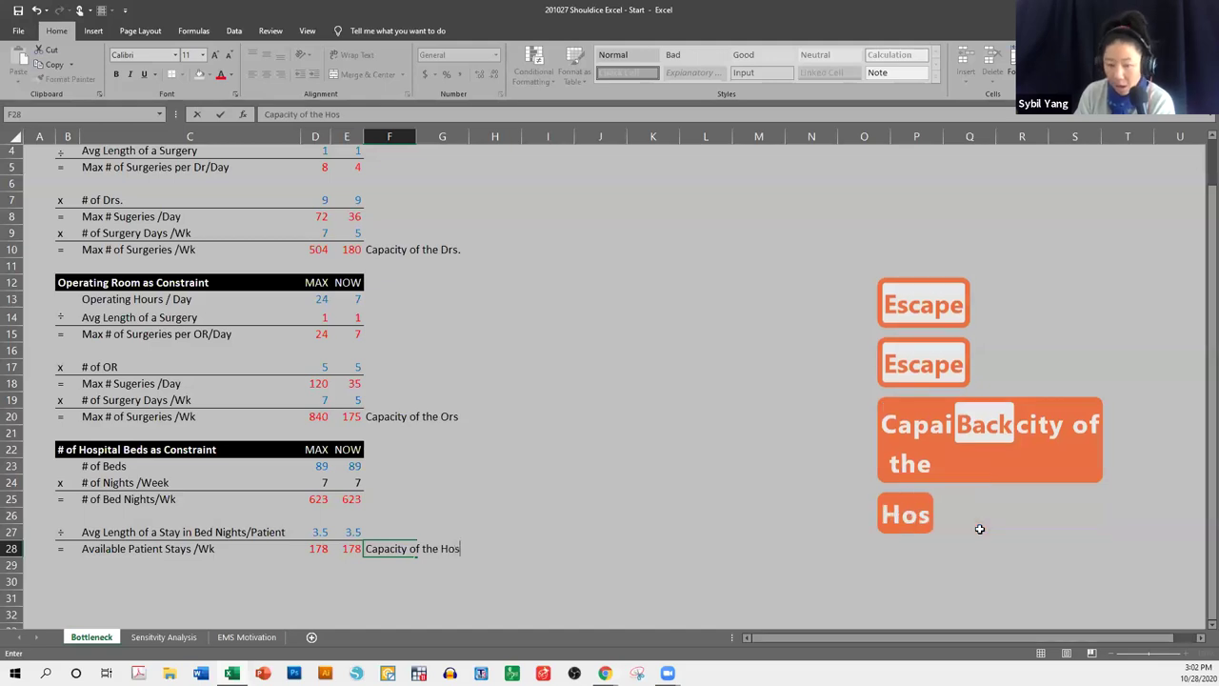
text(pital Beds)
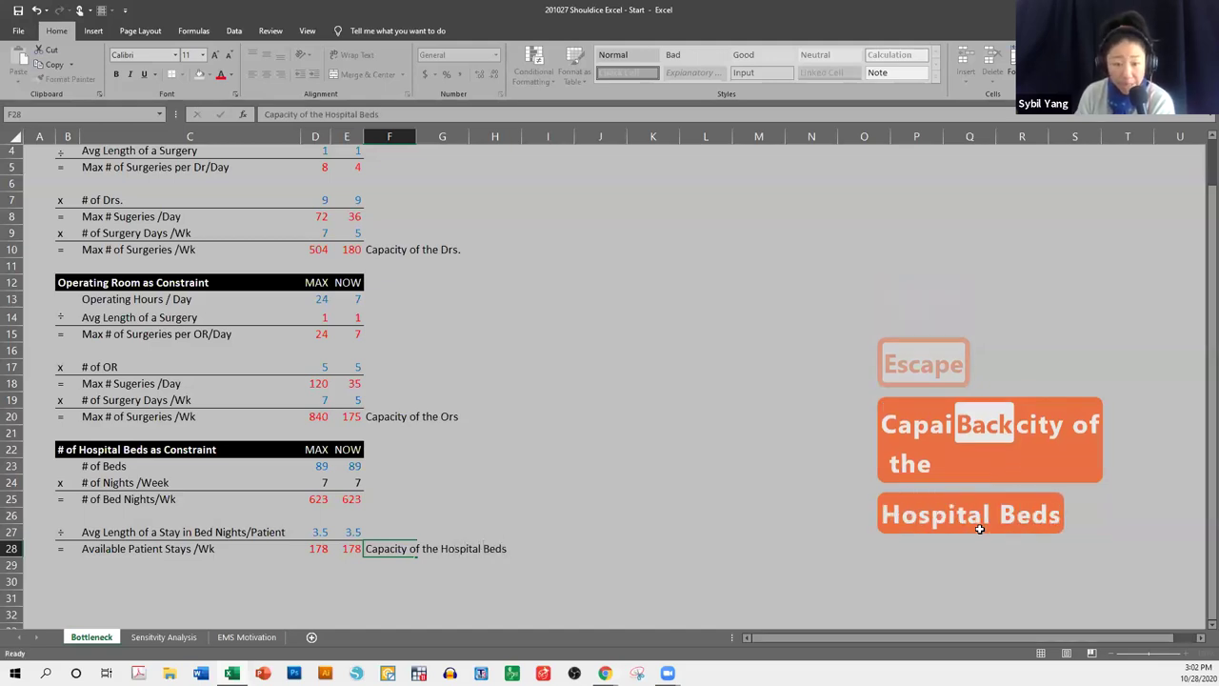
key(Return)
- Enter the text "Constraint of Shouldice Patient Process" in cell F30, below the hospital beds block
key(Down)
key(Left)
key(Right)
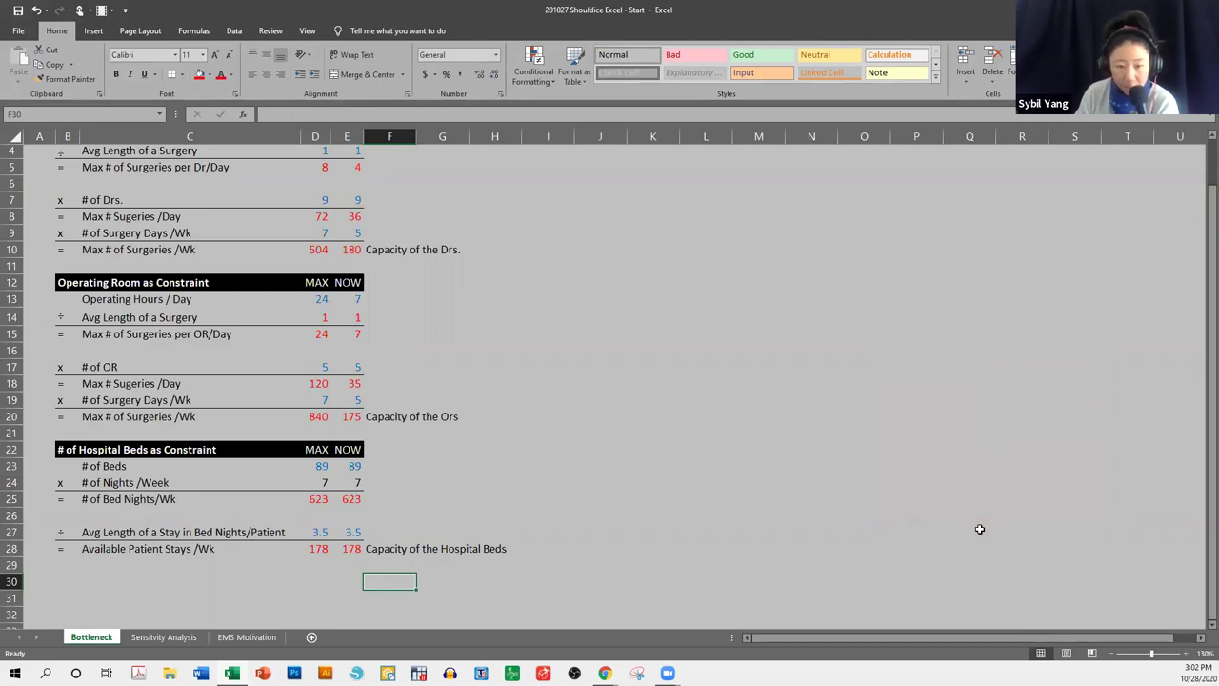
text(=)
key(Escape)
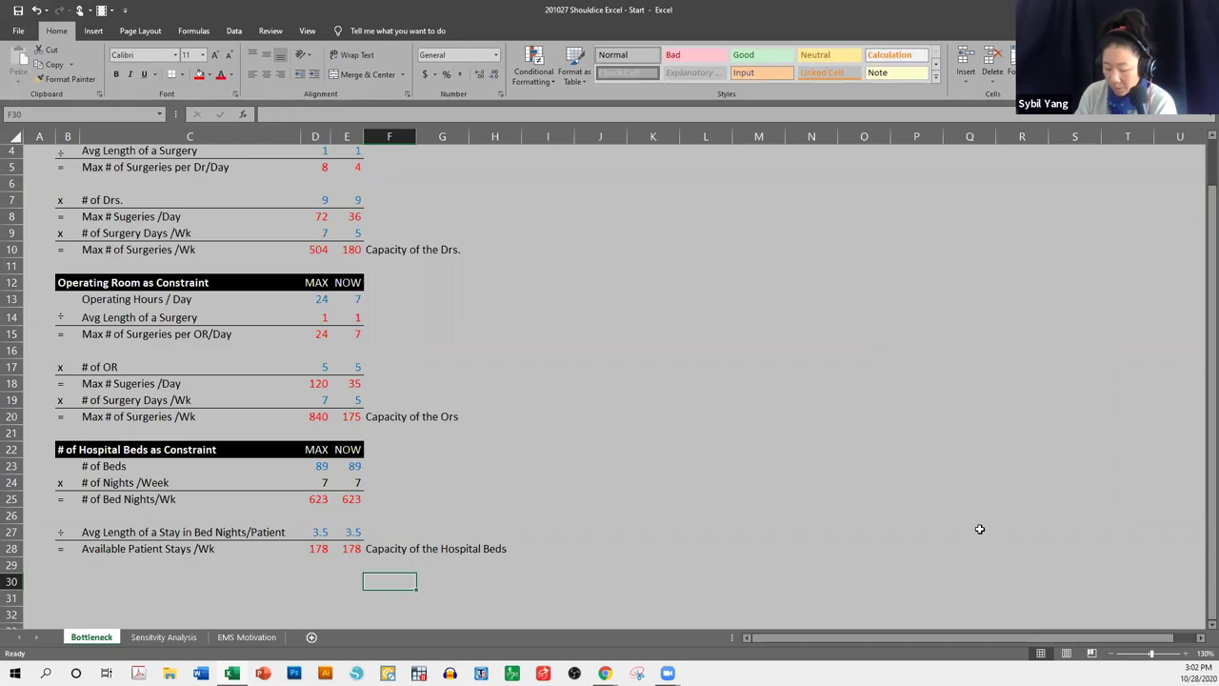
text(Constraint of)
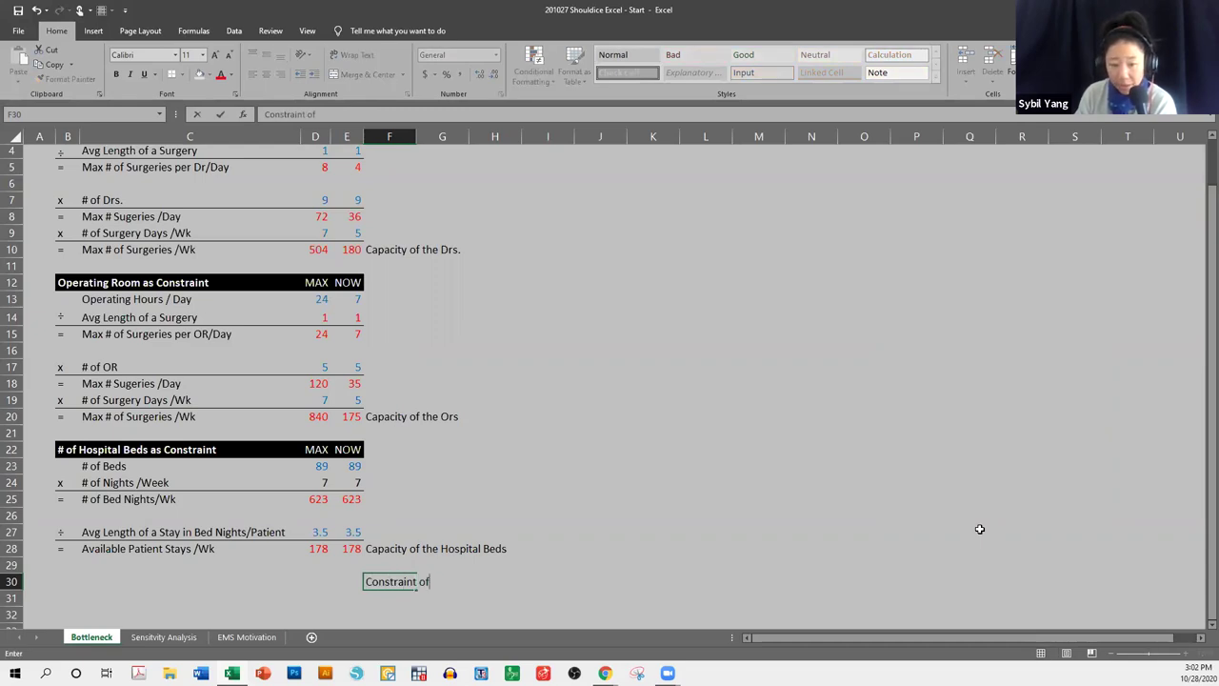
text( Shoul)
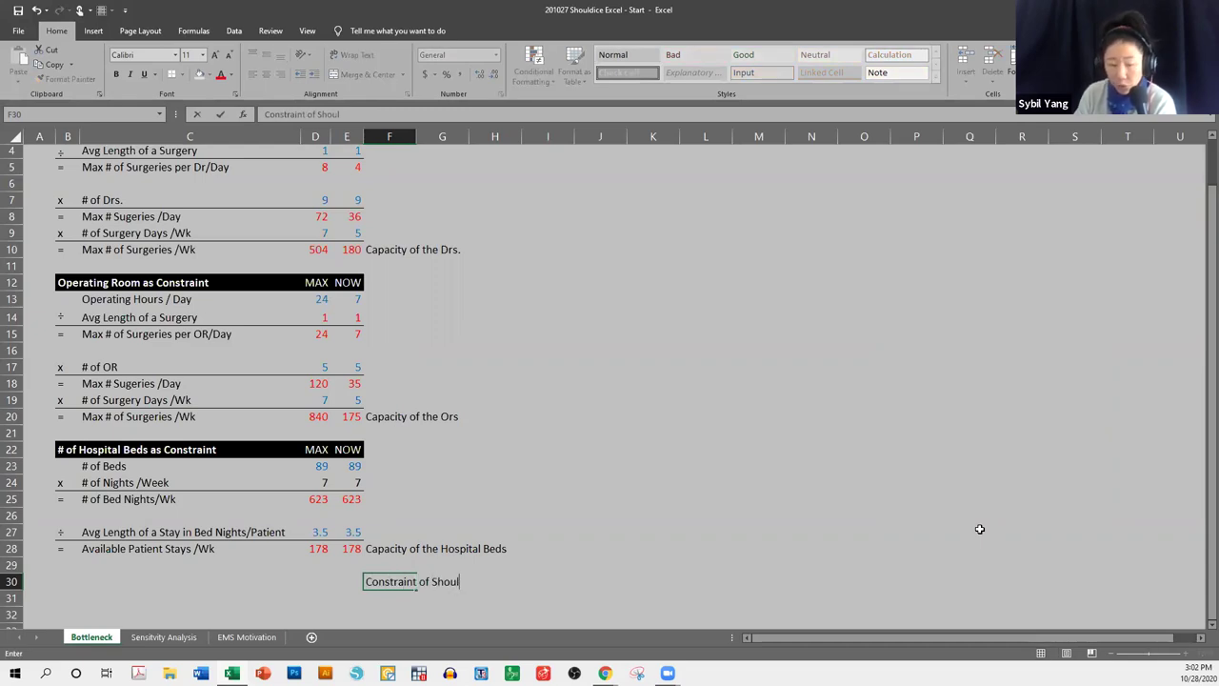
text(dice Patie)
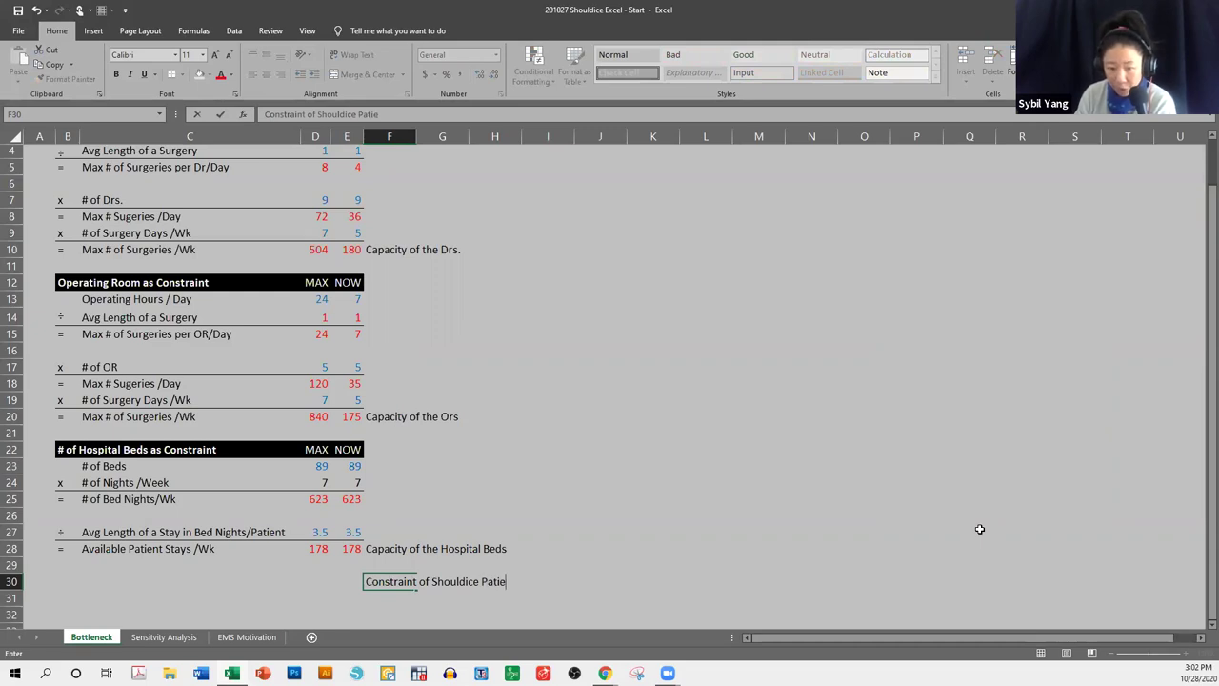
text(nt Process)
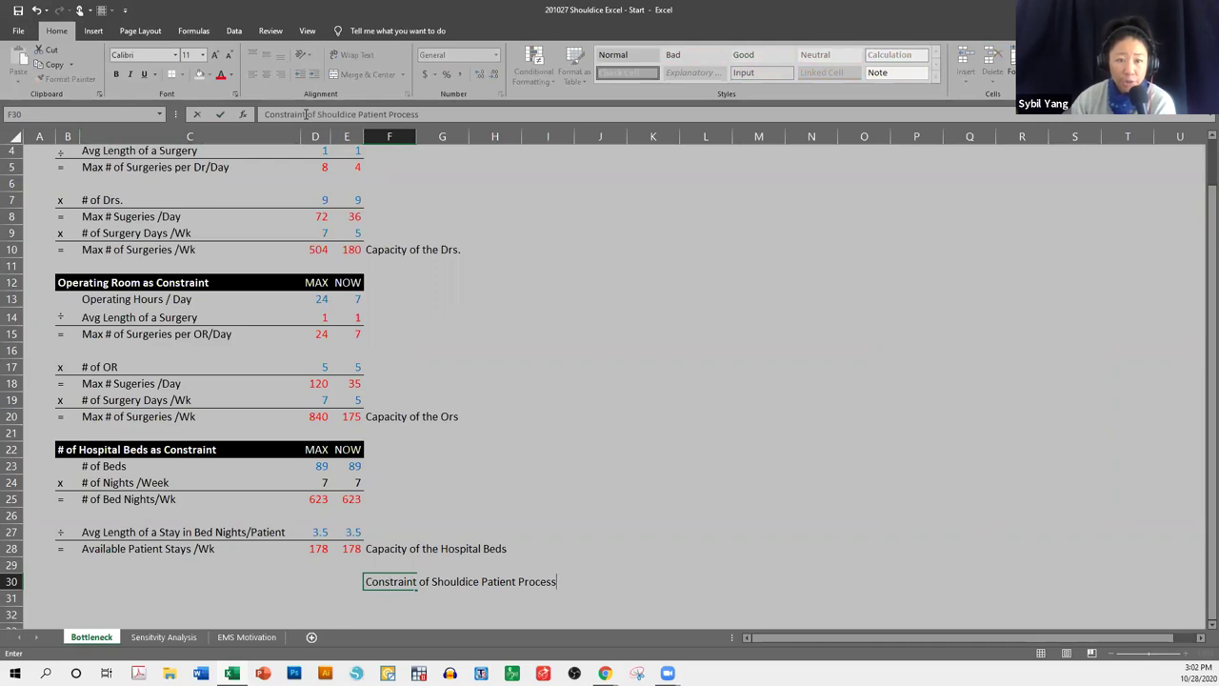
- Reword the label in F30 to "Bottleneck of Shouldice Patient Process"
drag(305, 113, 419, 114)
drag(131, 111, 134, 109)
text(Bottl)
text(eneck)
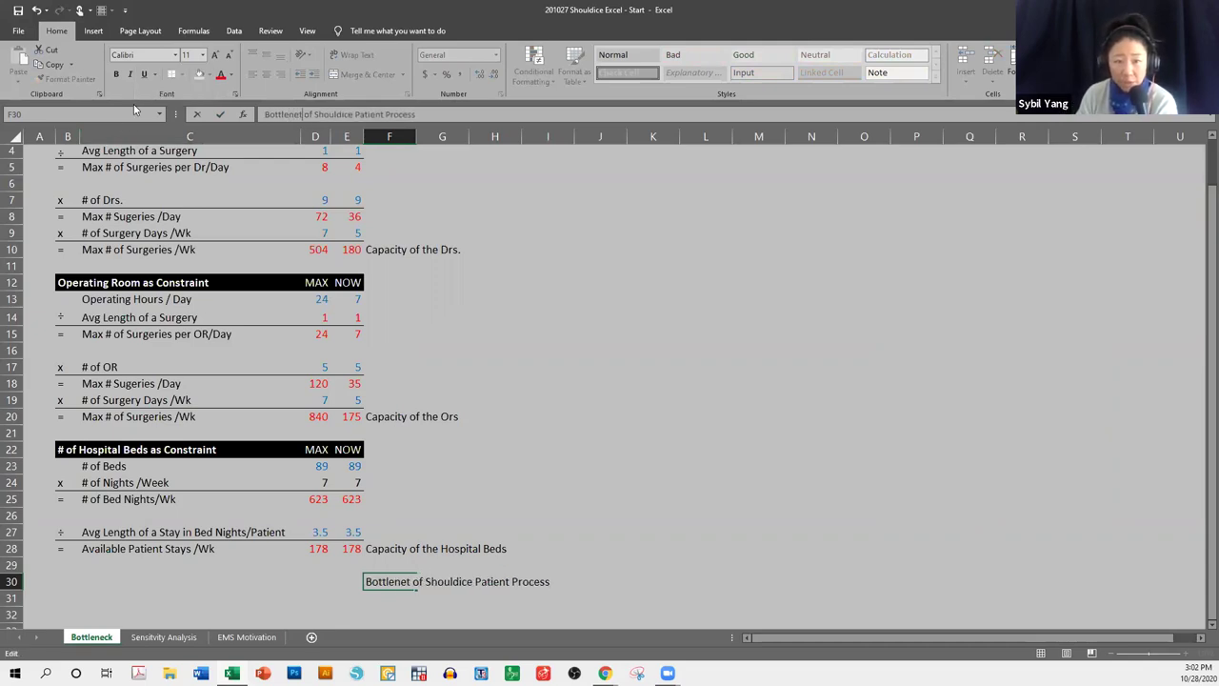
key(Return)
- Calculate the bottleneck in cell E30 as the minimum of the three NOW capacities with =MIN(E28,E20,E10)
key(Up)
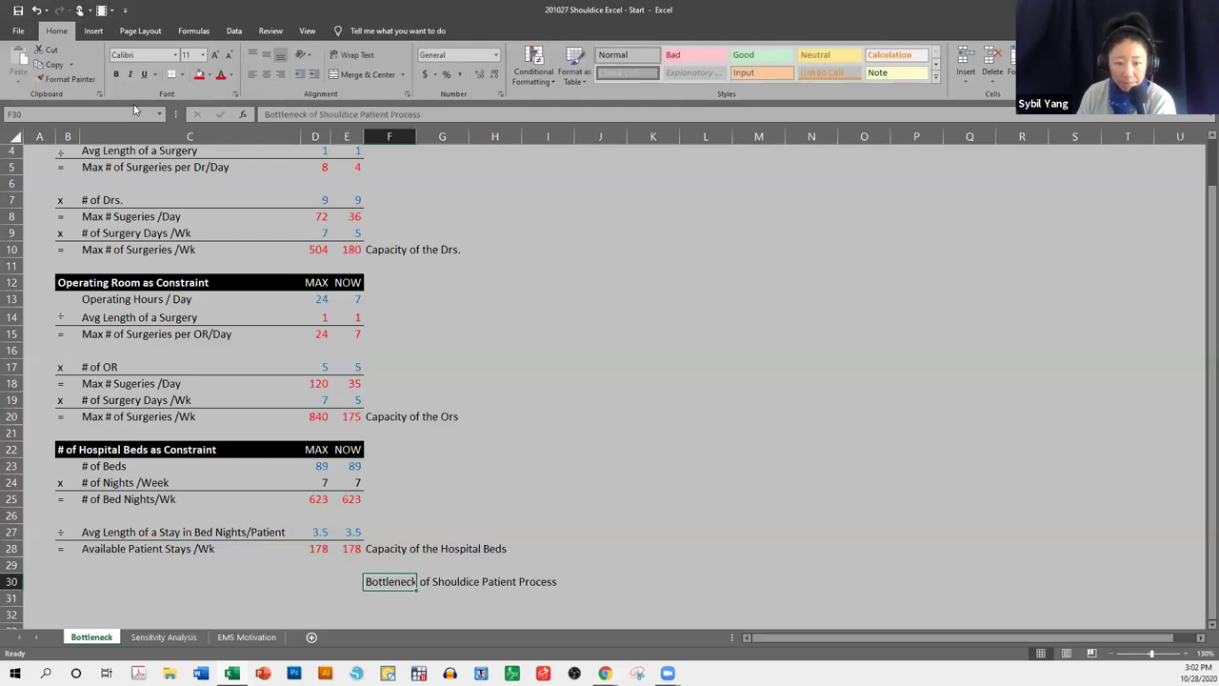
key(Left)
text(=)
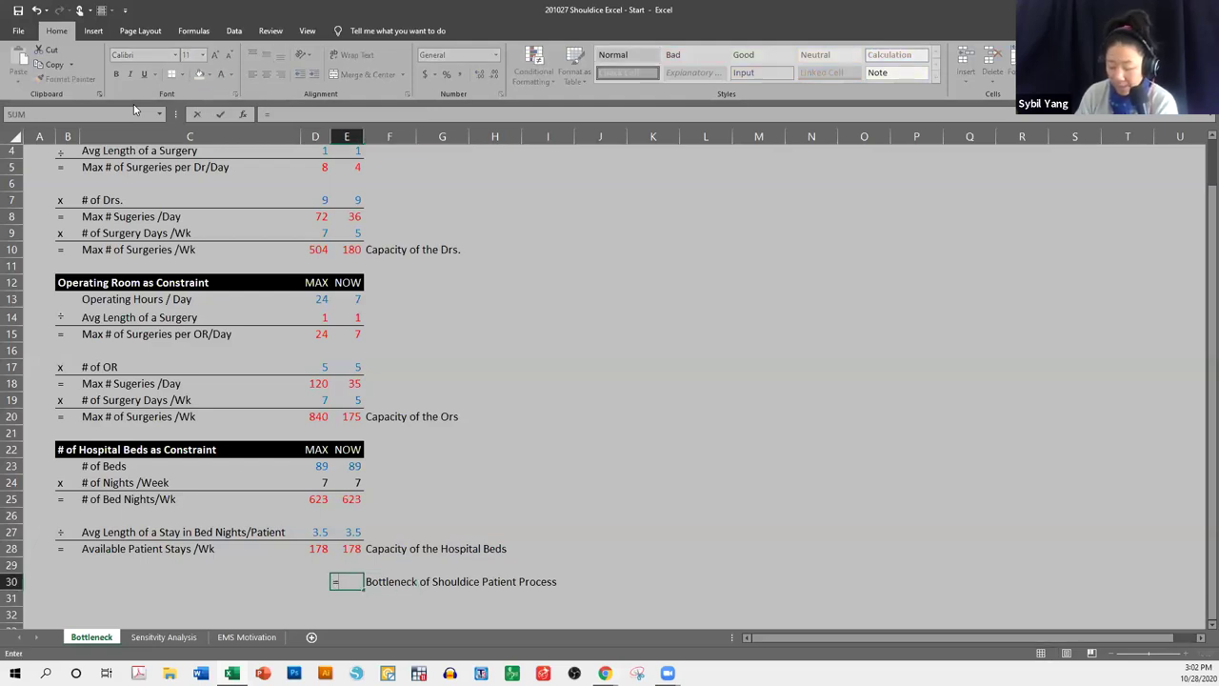
text(min)
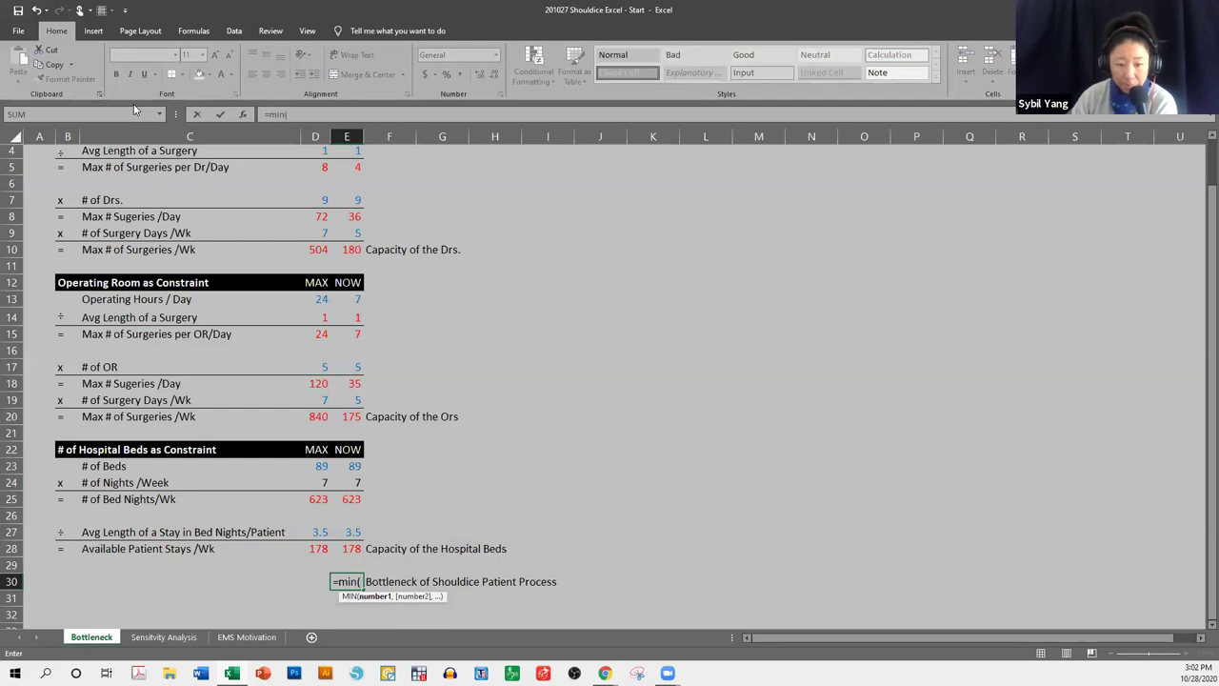
text(()
click(349, 548)
text(,)
click(348, 417)
text(,)
click(346, 251)
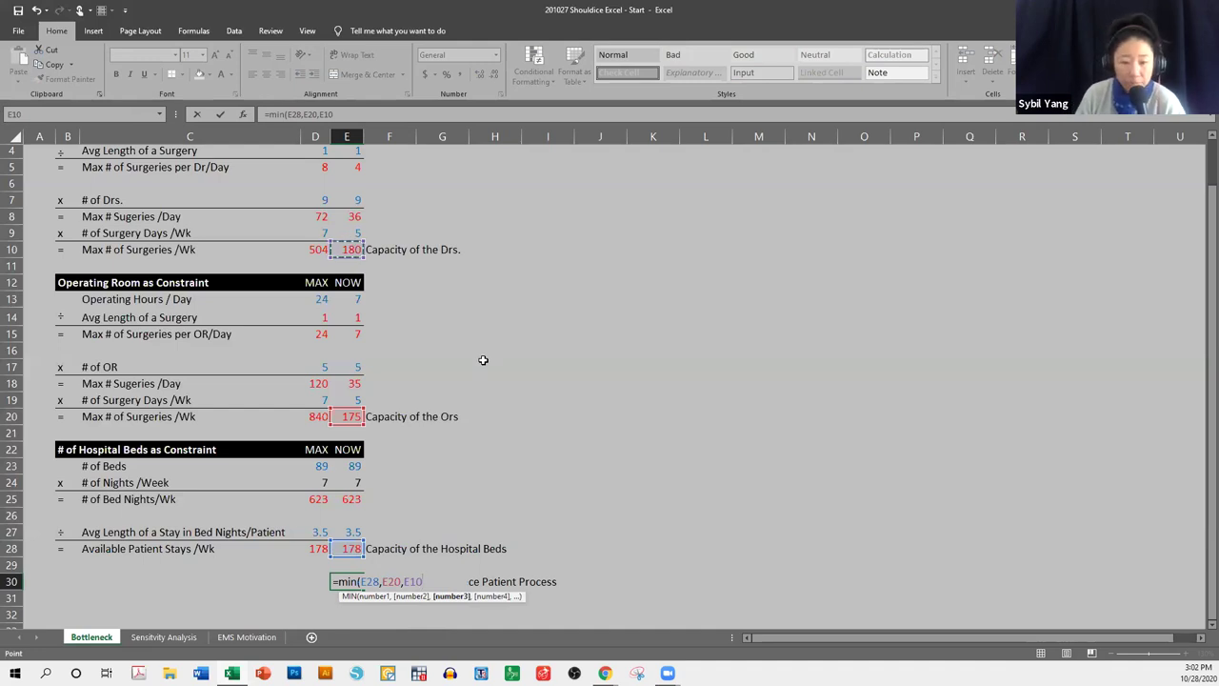
key(Return)
key(Up)
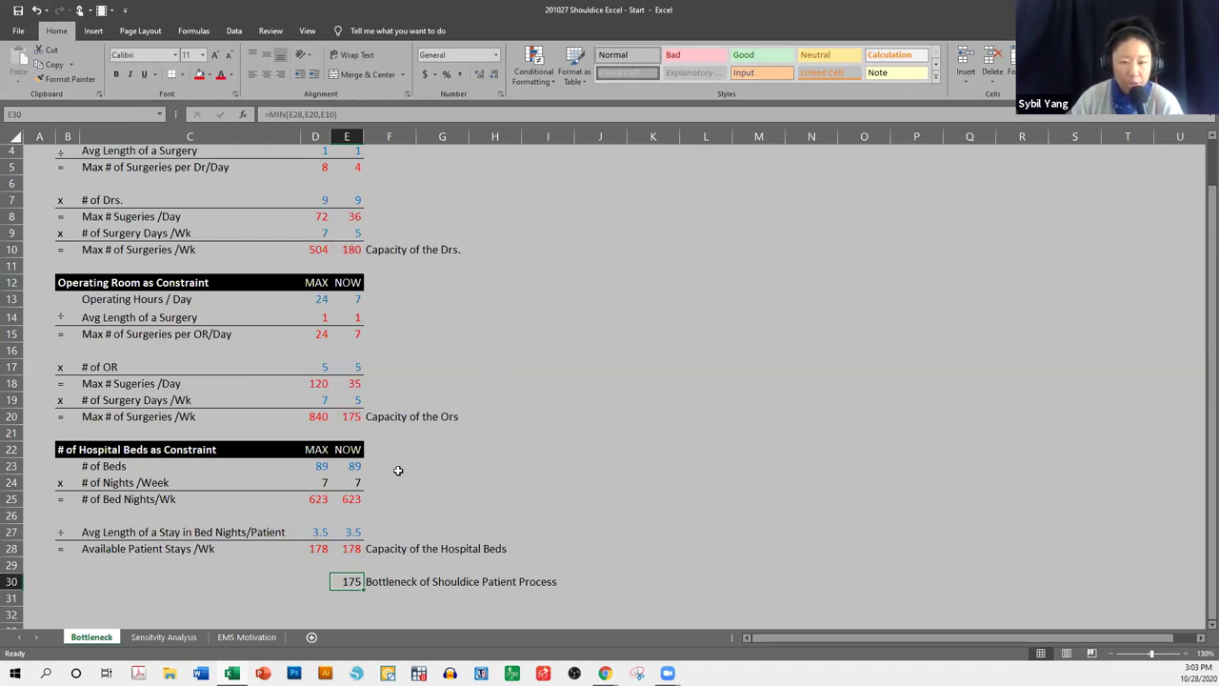
- Set the operating room block's current Operating Hours / Day in E13 to 8
click(341, 299)
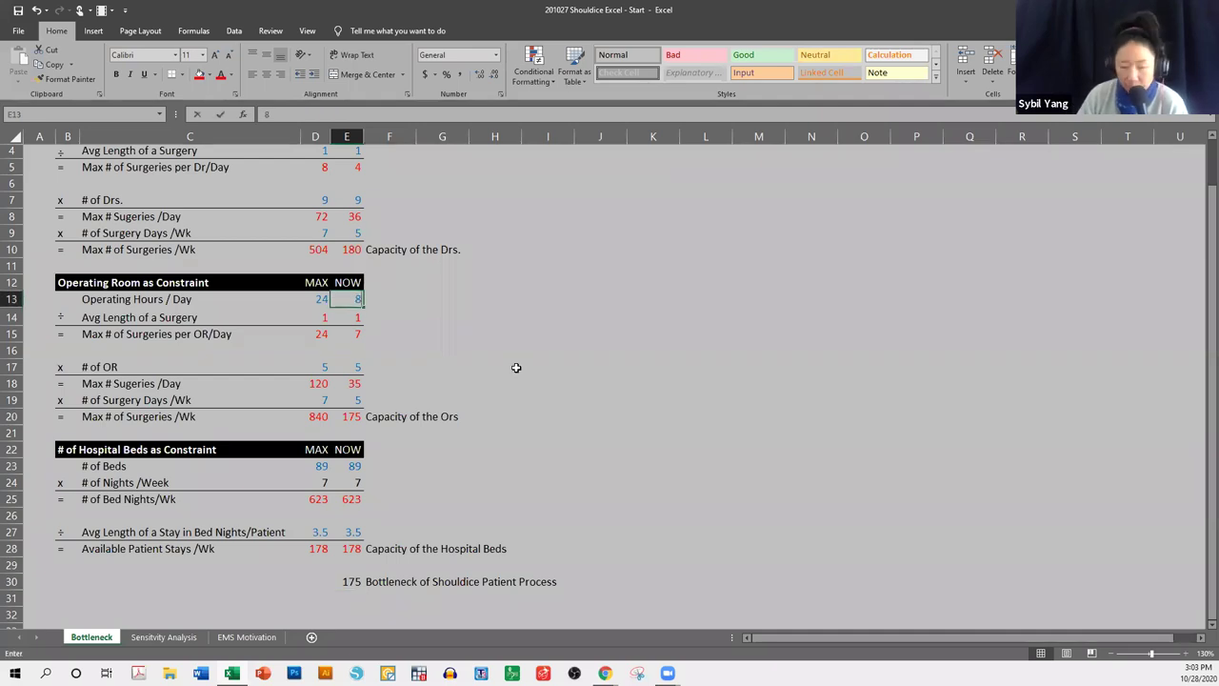
text(8)
key(Return)
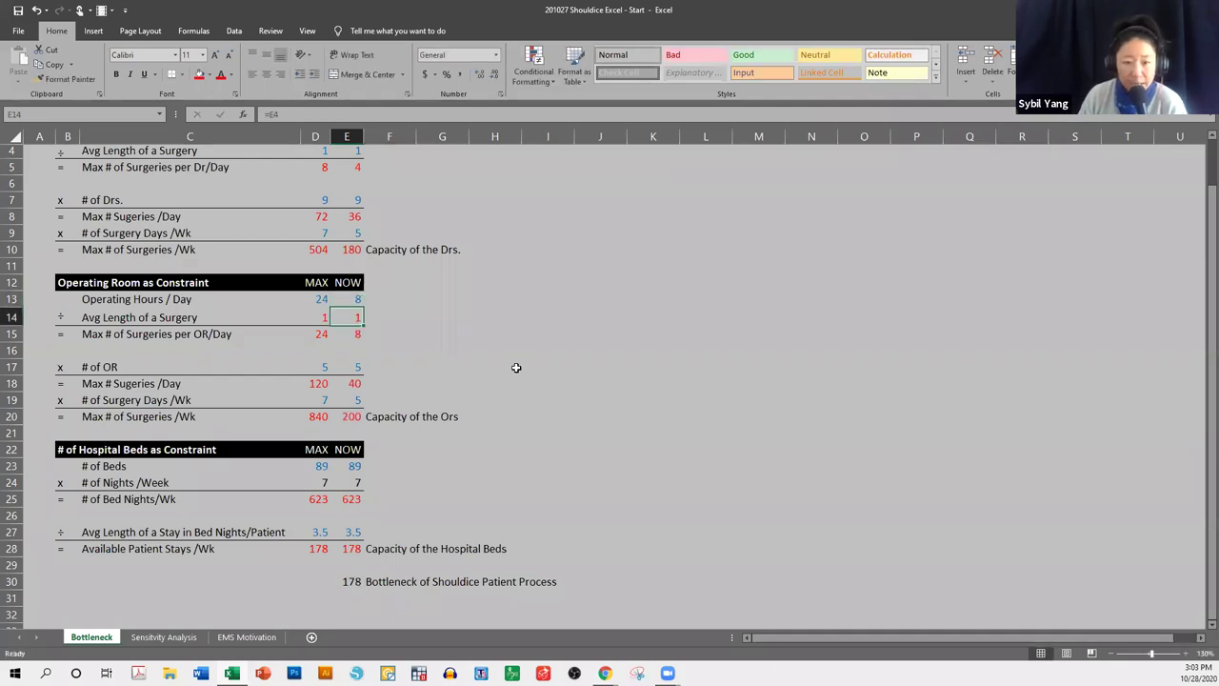
- Apply the red font colour to the bottleneck value in cell E30
click(349, 580)
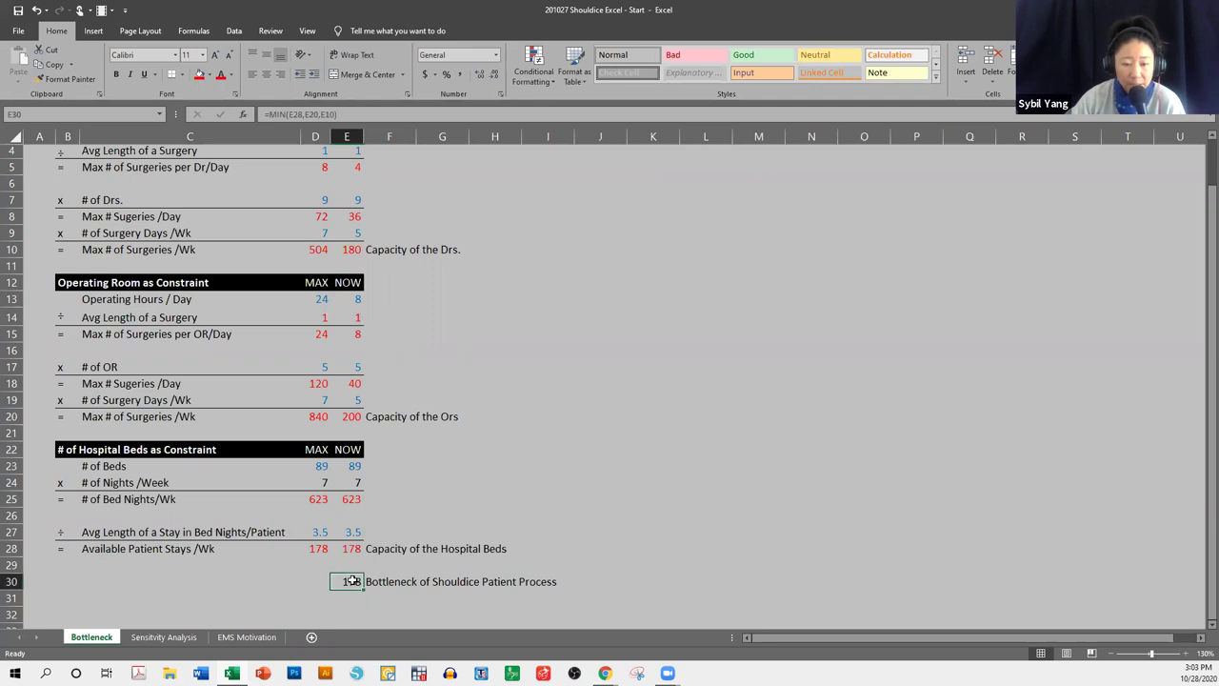
click(220, 76)
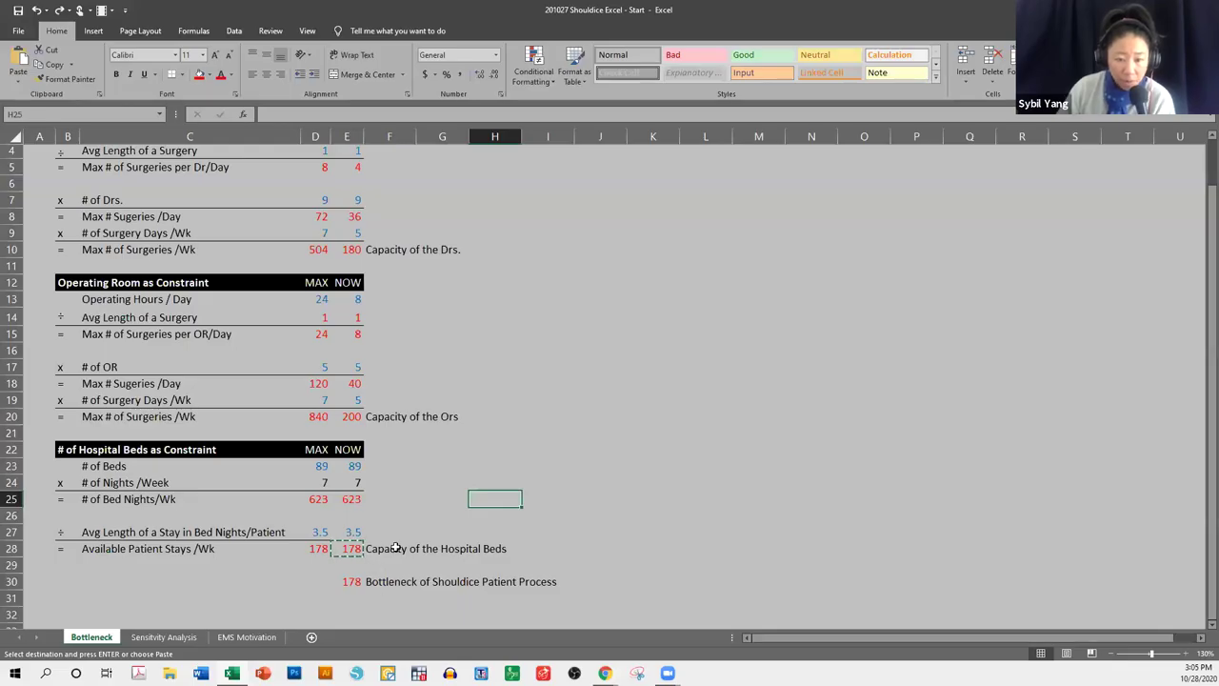
click(396, 533)
key(Escape)
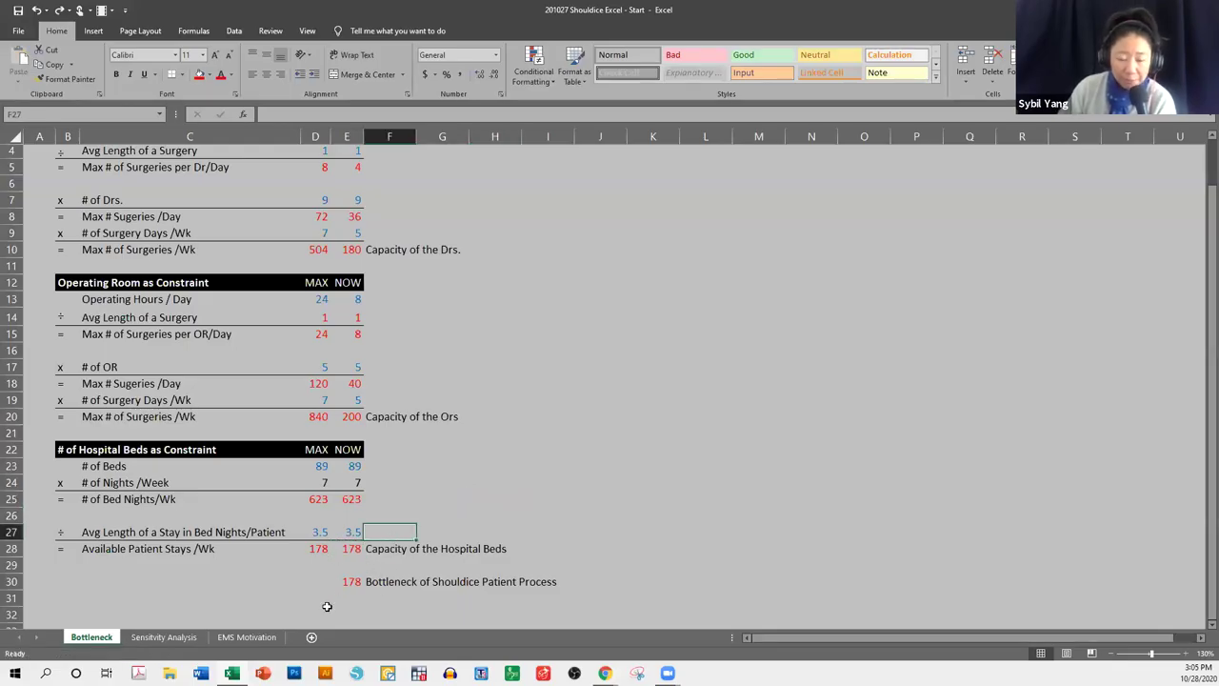
click(347, 548)
ctrl+click(353, 419)
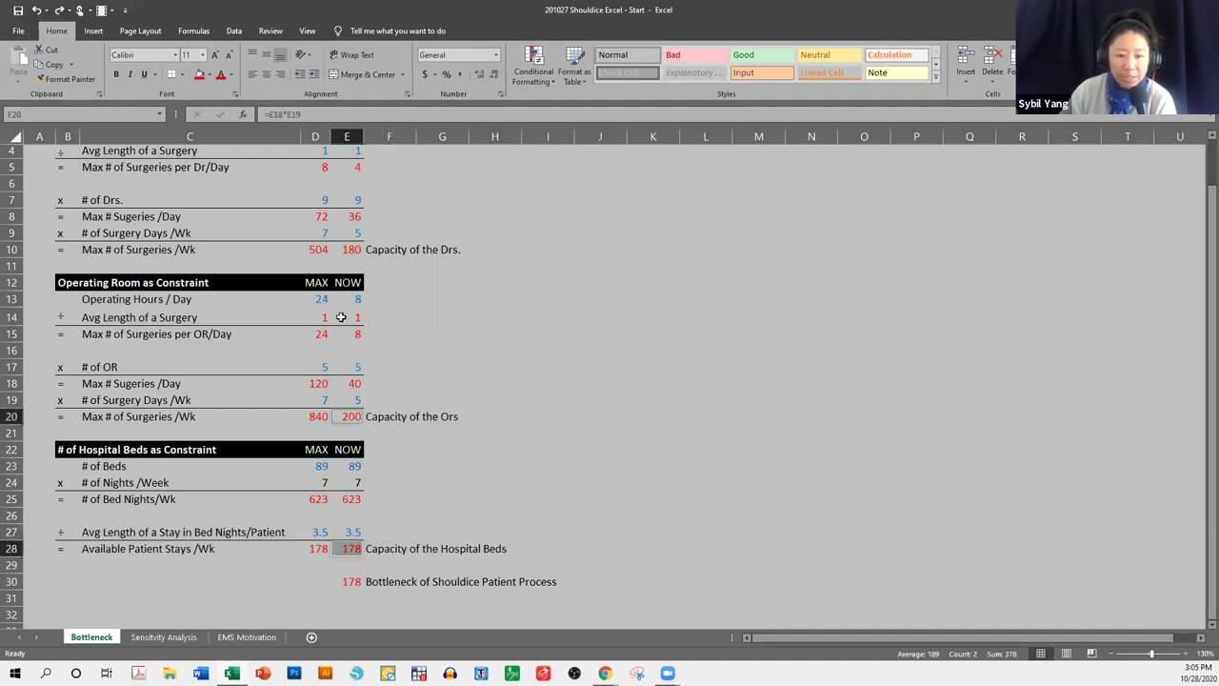
ctrl+click(349, 250)
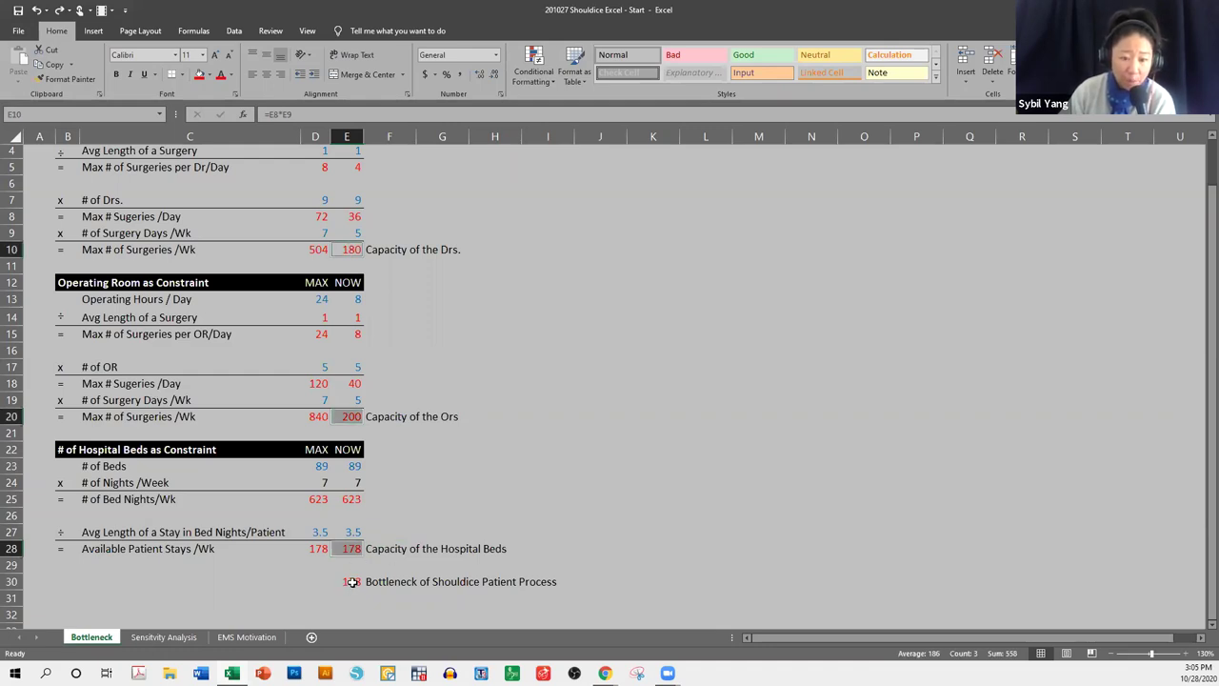
drag(352, 548, 390, 548)
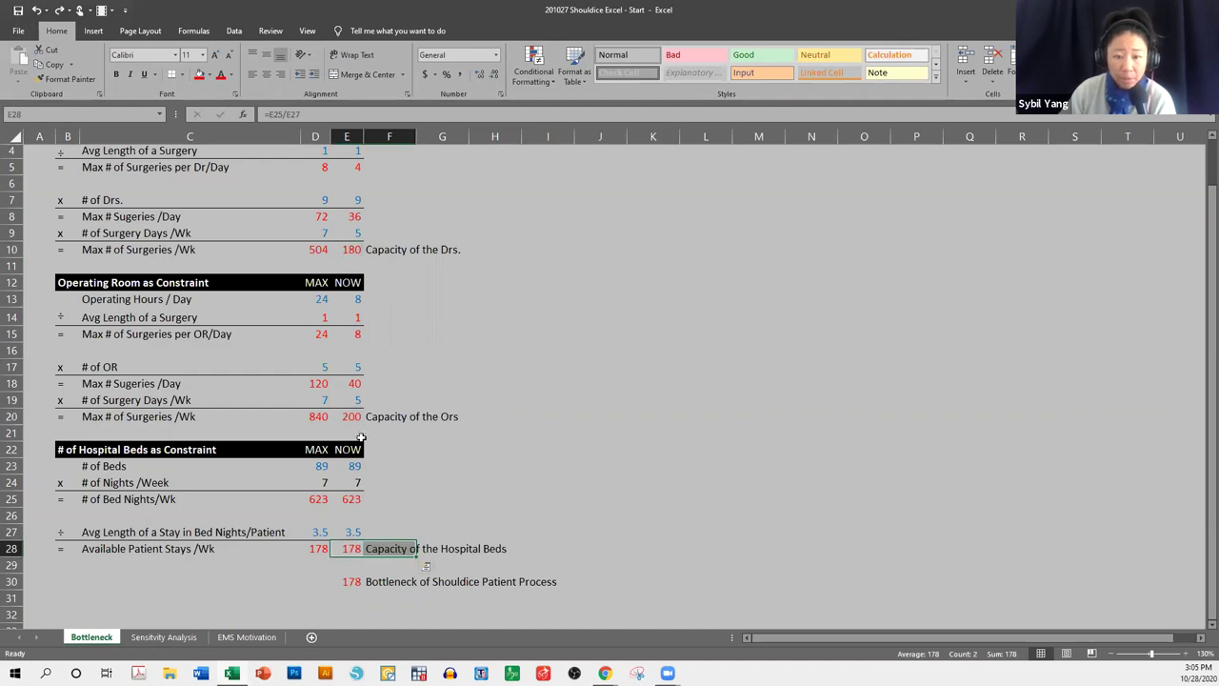
ctrl+drag(371, 416, 351, 415)
ctrl+drag(357, 250, 394, 241)
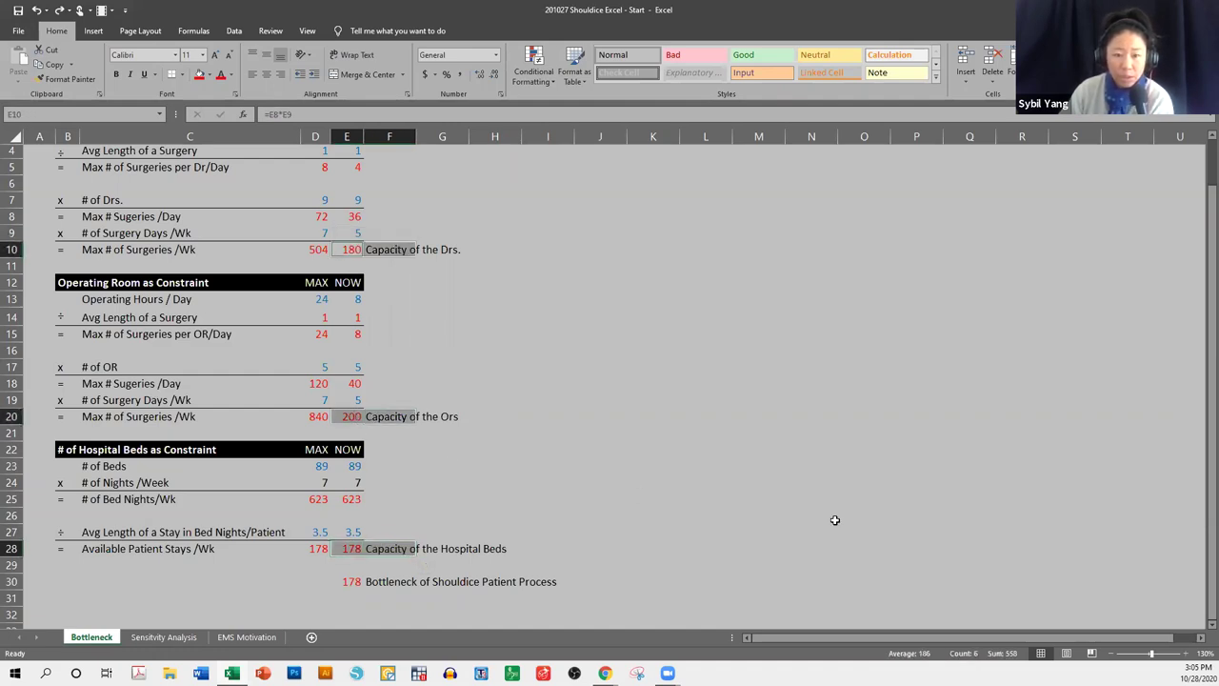
key(alt+Tab)
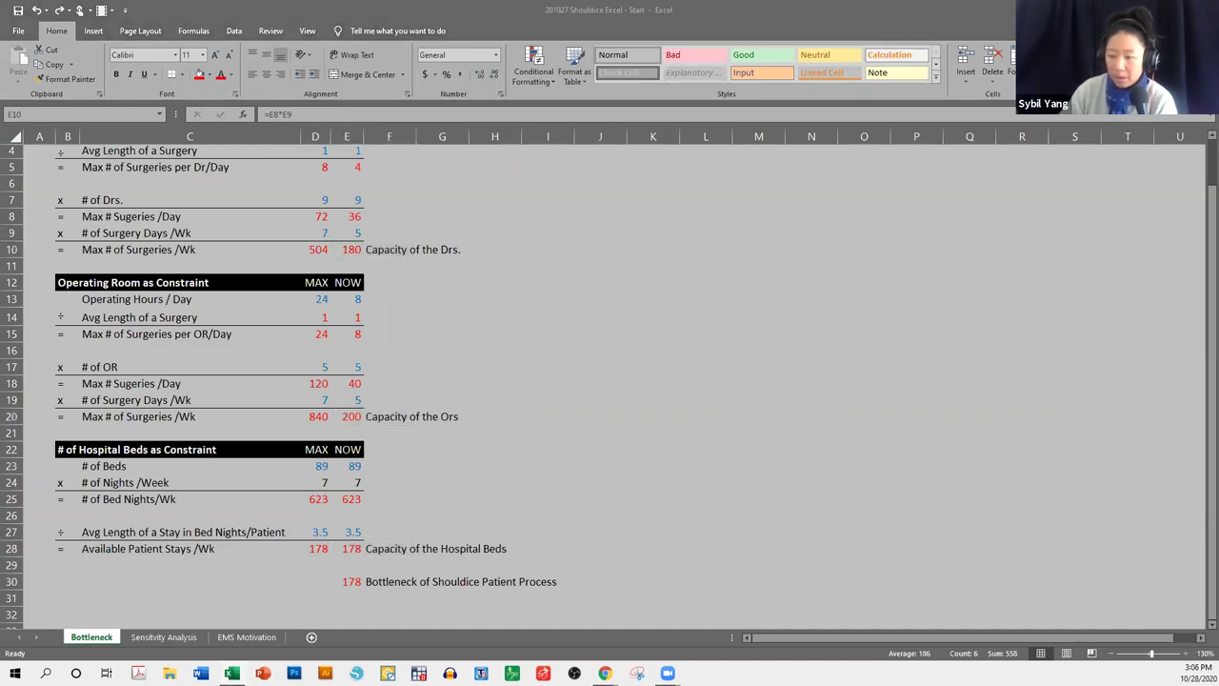
key(alt+Tab)
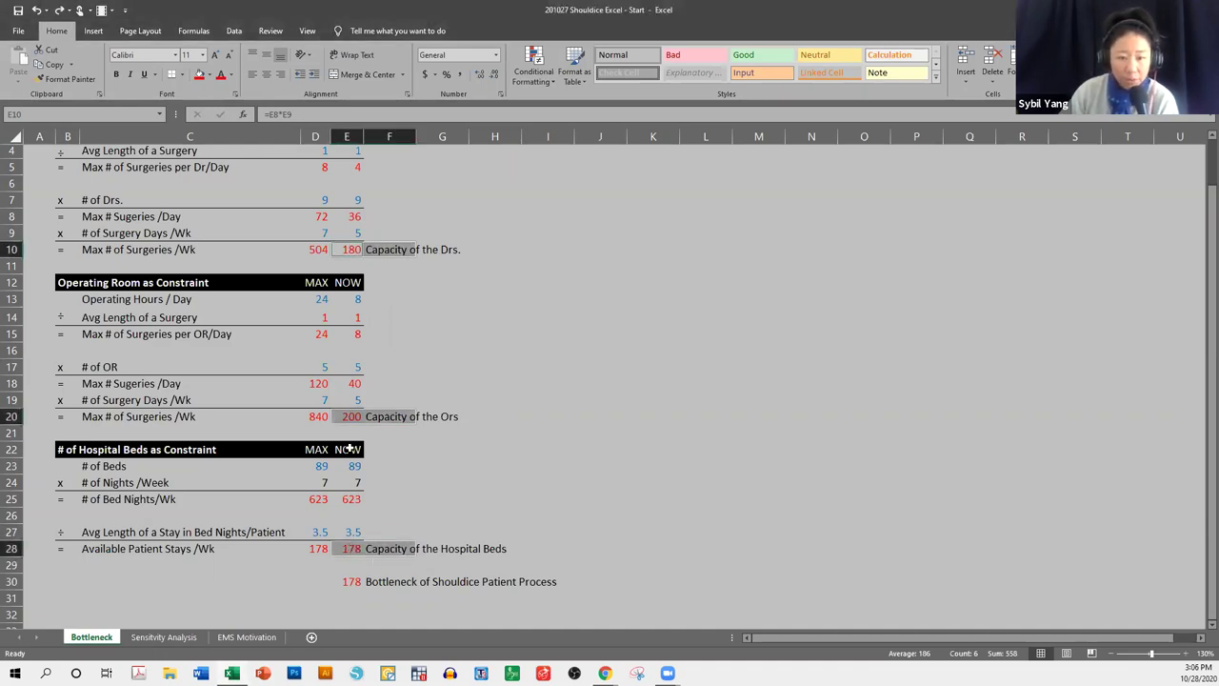
- Conditionally format E28:F28, E20:F20 and E10:F10 to use Light Red Fill with Dark Red Text when equal to the bottleneck cell $E$30
drag(351, 549, 390, 551)
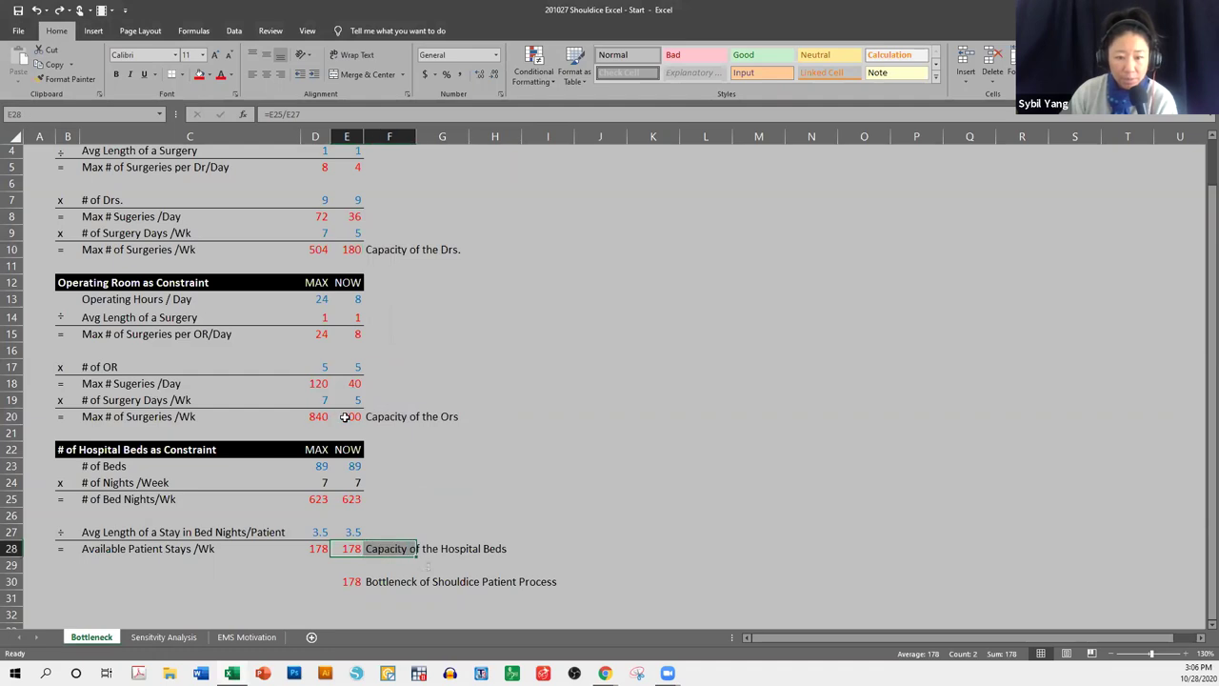
drag(345, 416, 371, 416)
drag(352, 250, 376, 253)
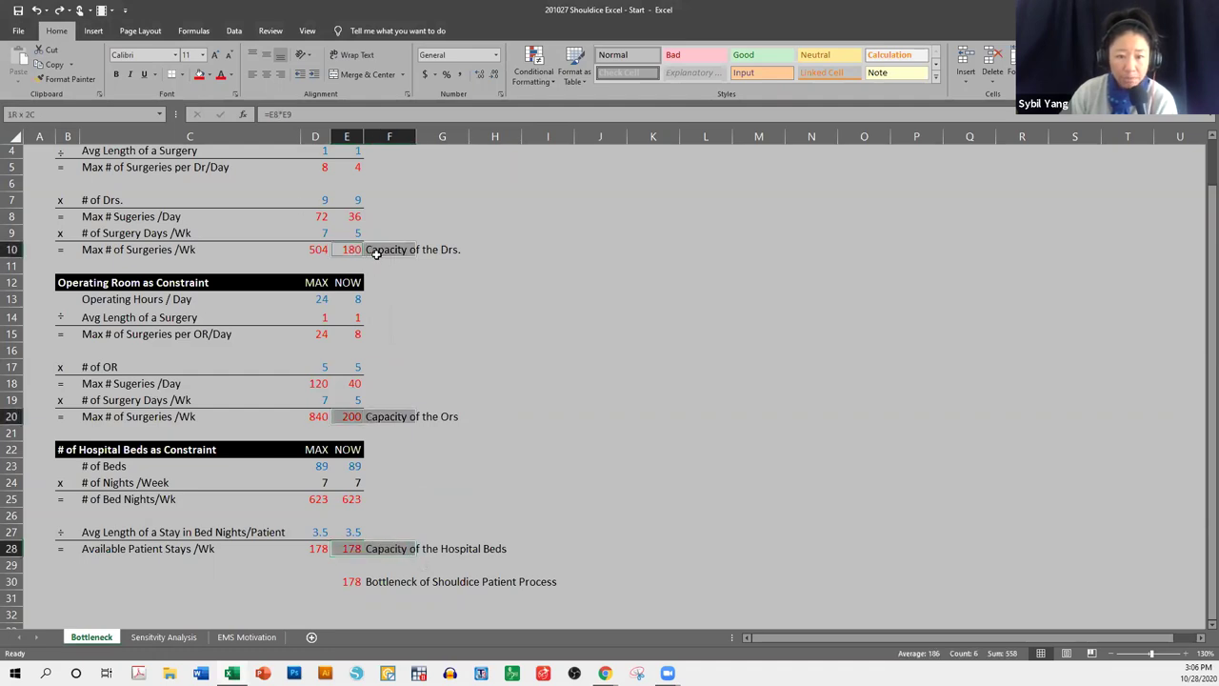
click(534, 80)
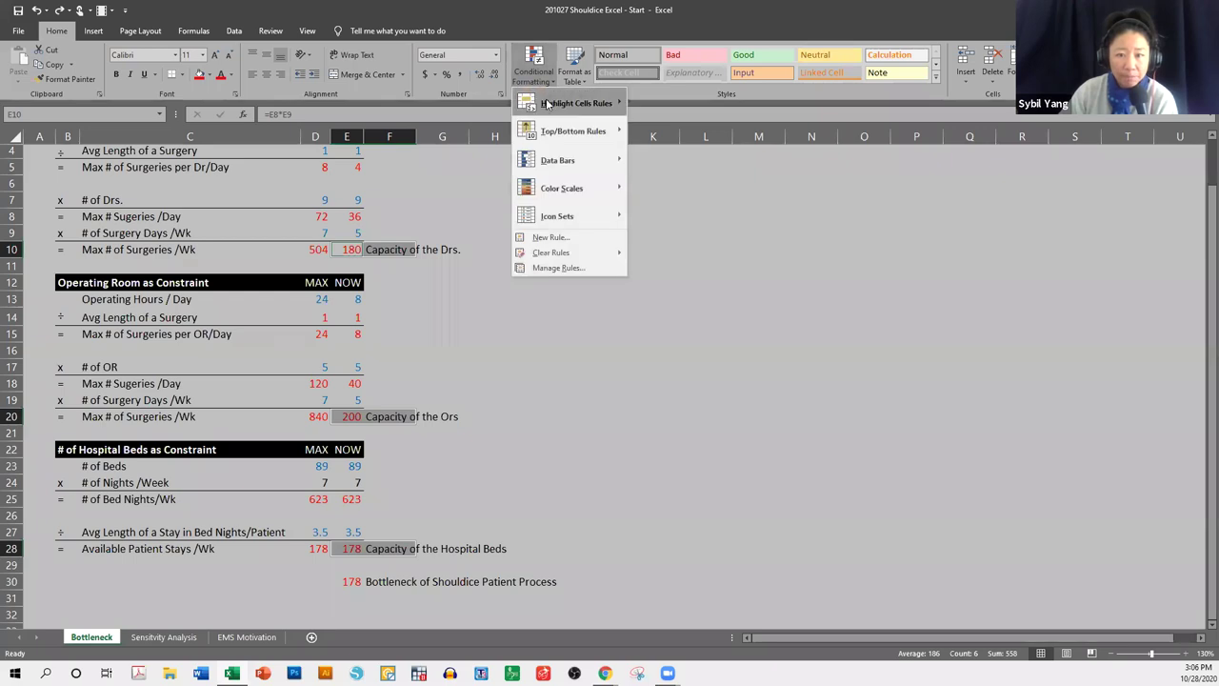
mouse_move(547, 104)
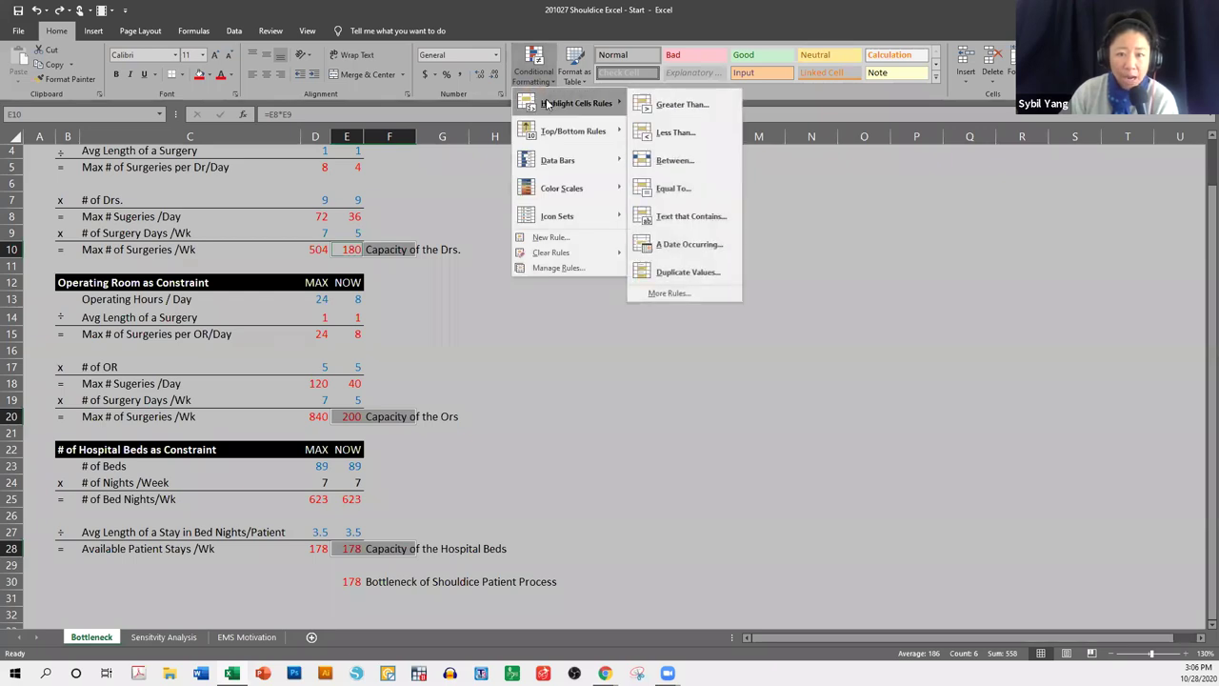
click(678, 190)
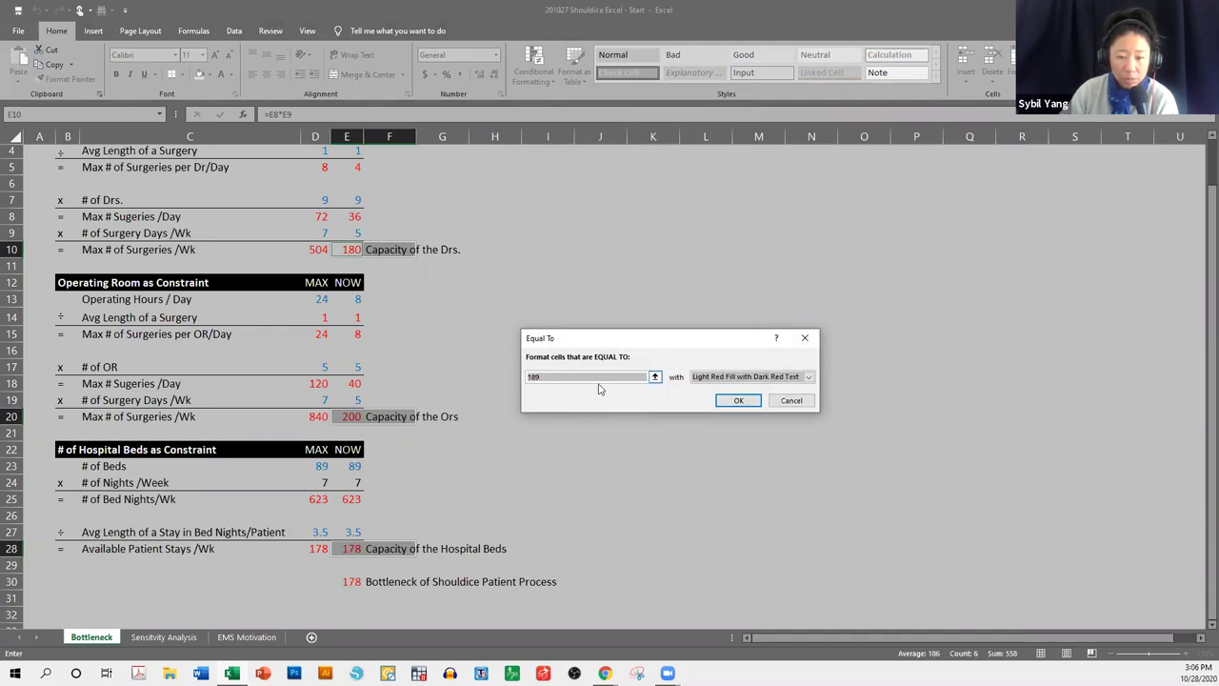
click(352, 582)
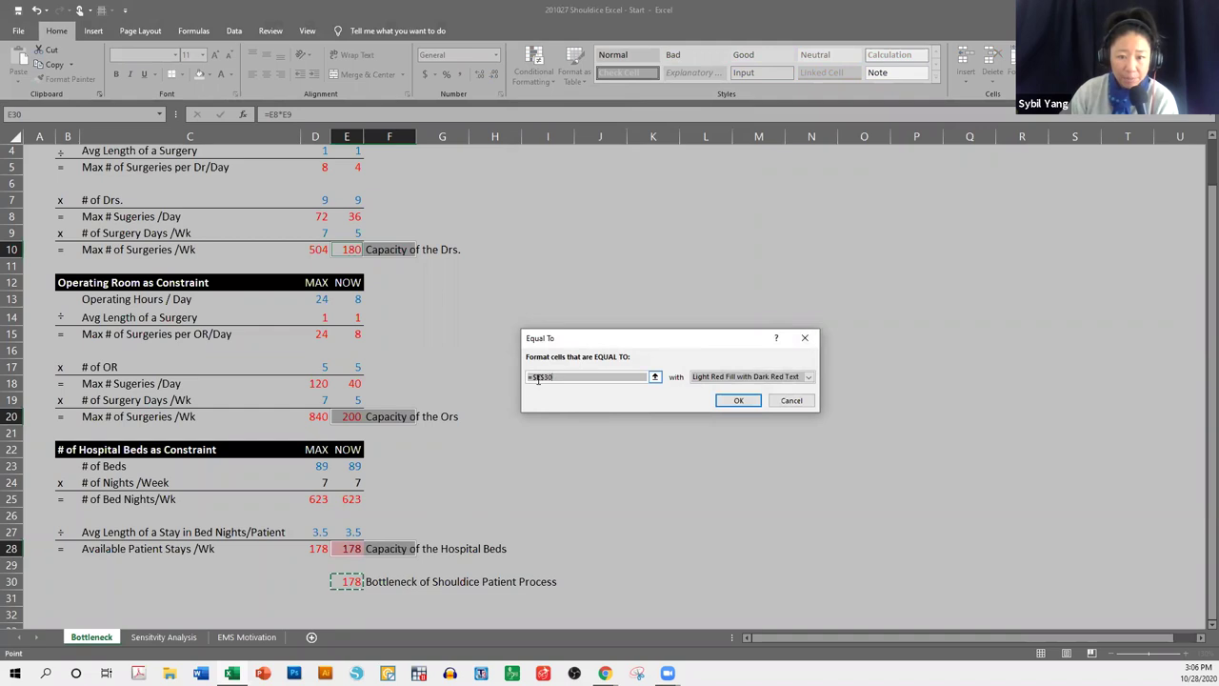
click(734, 406)
click(581, 382)
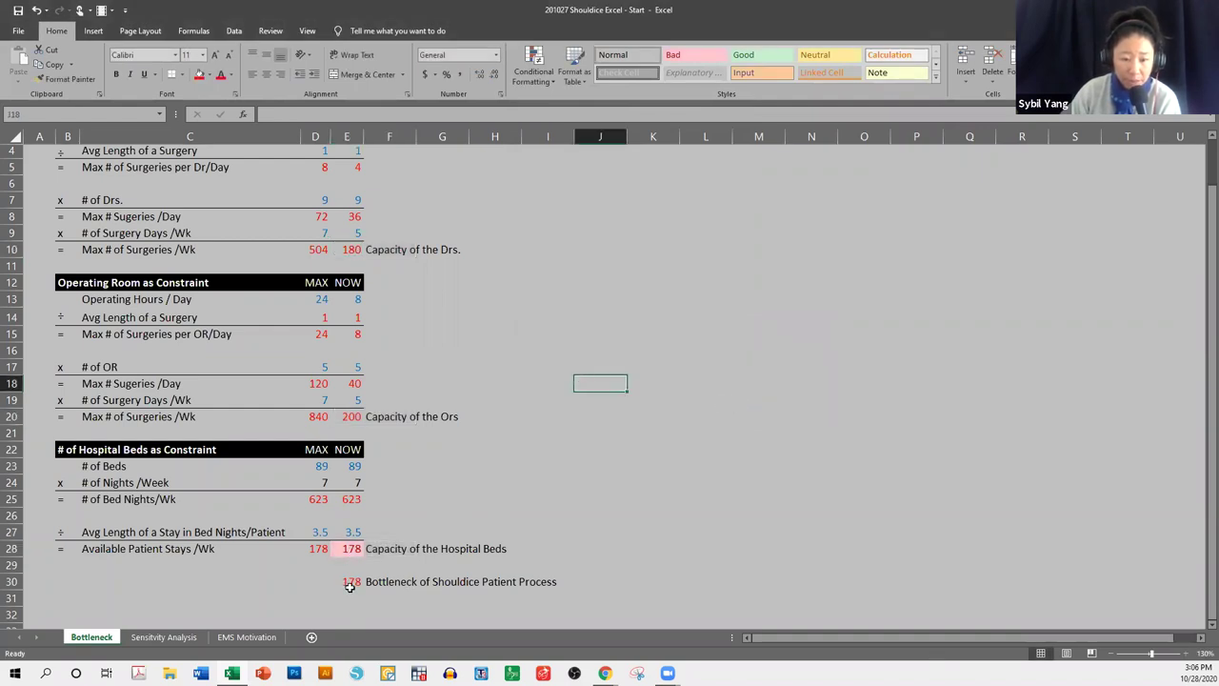
- Test the bottleneck highlighting by setting the current Operating Hours / Day in E13 to 7, and restore it to 8
click(353, 298)
text(7)
key(Return)
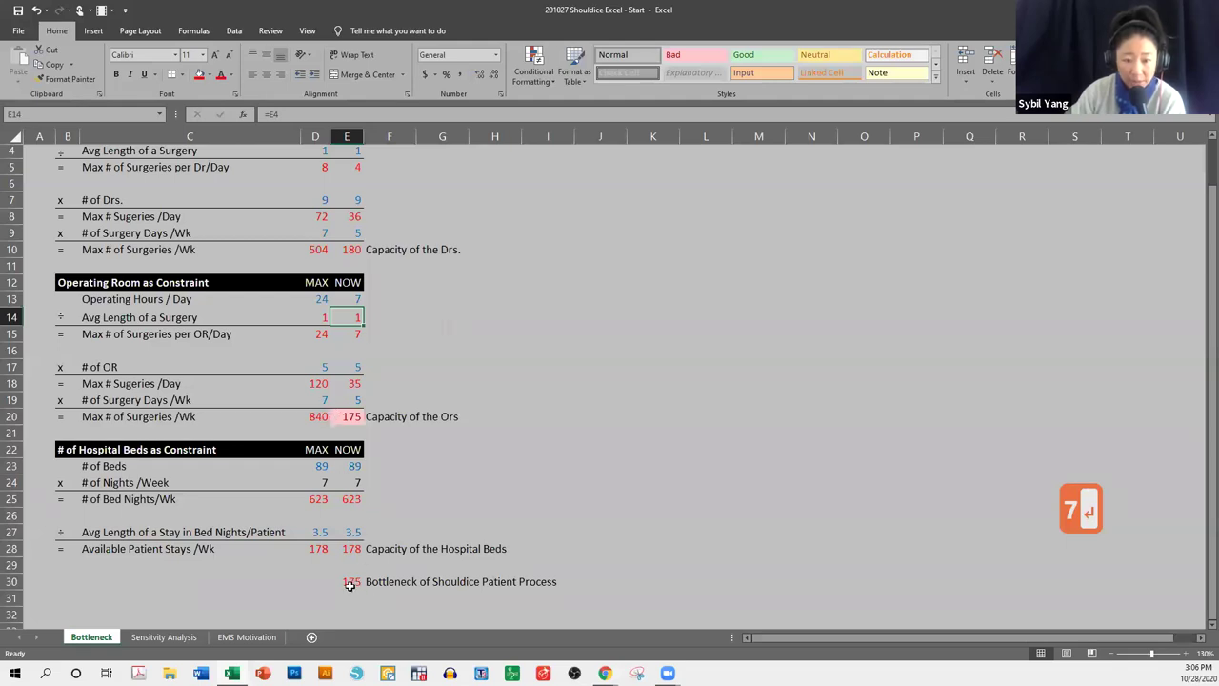
click(341, 299)
text(8)
key(Return)
- Test the highlighting by setting the surgeons' current average shift length in E3 to 3.5, and undo that change
scroll(362, 176, up, 1)
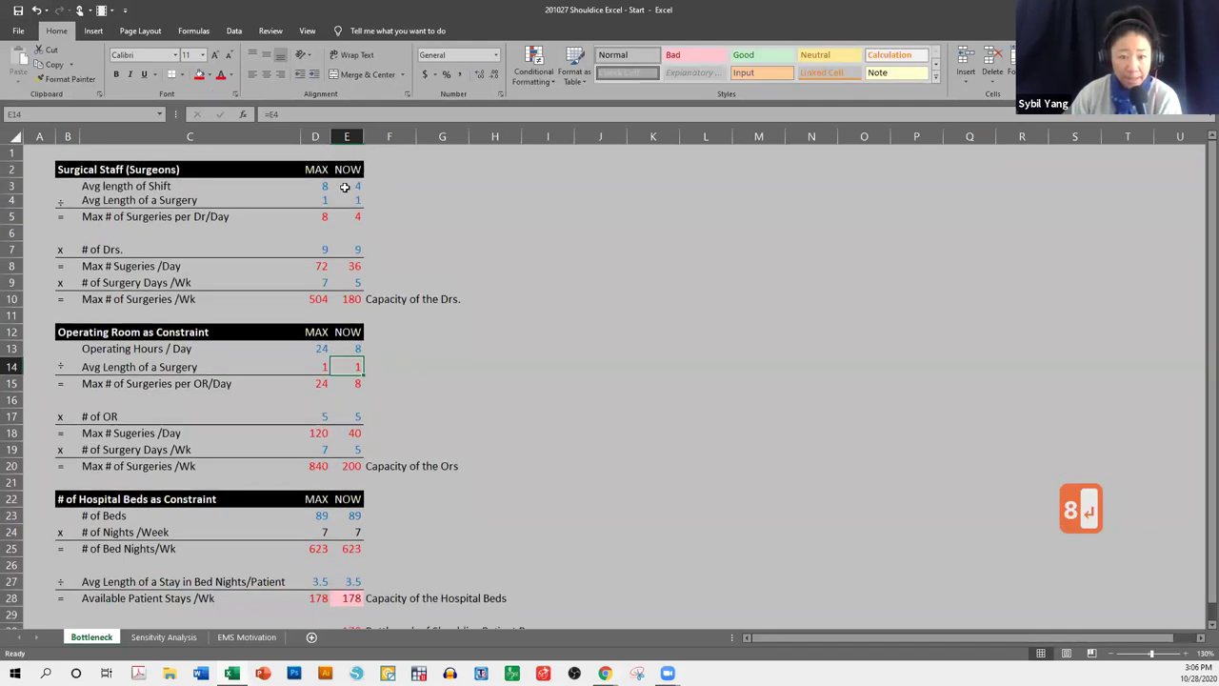
click(345, 187)
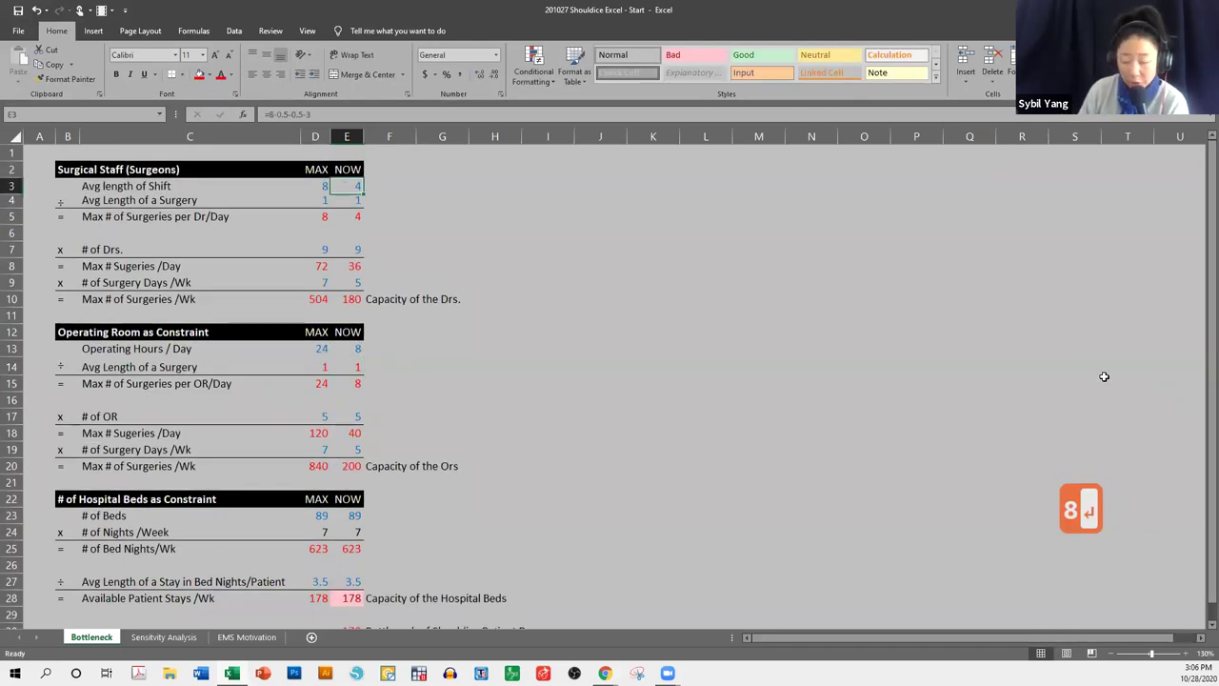
text(3.5)
key(Return)
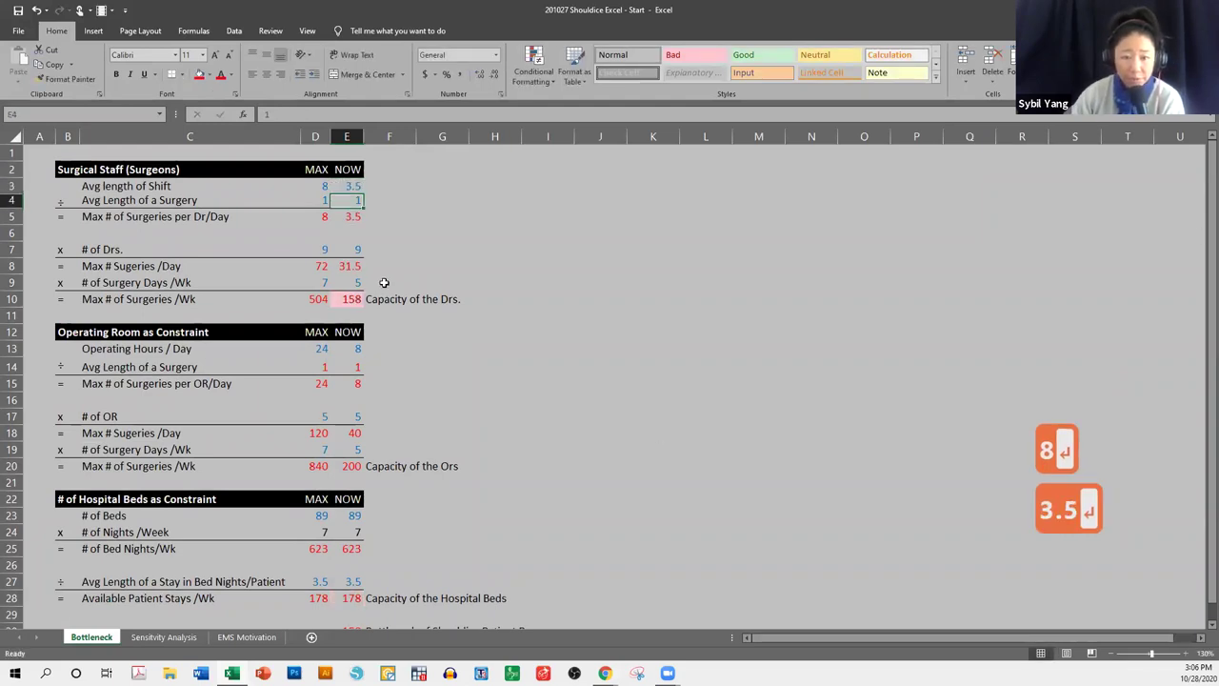
scroll(386, 279, down, 1)
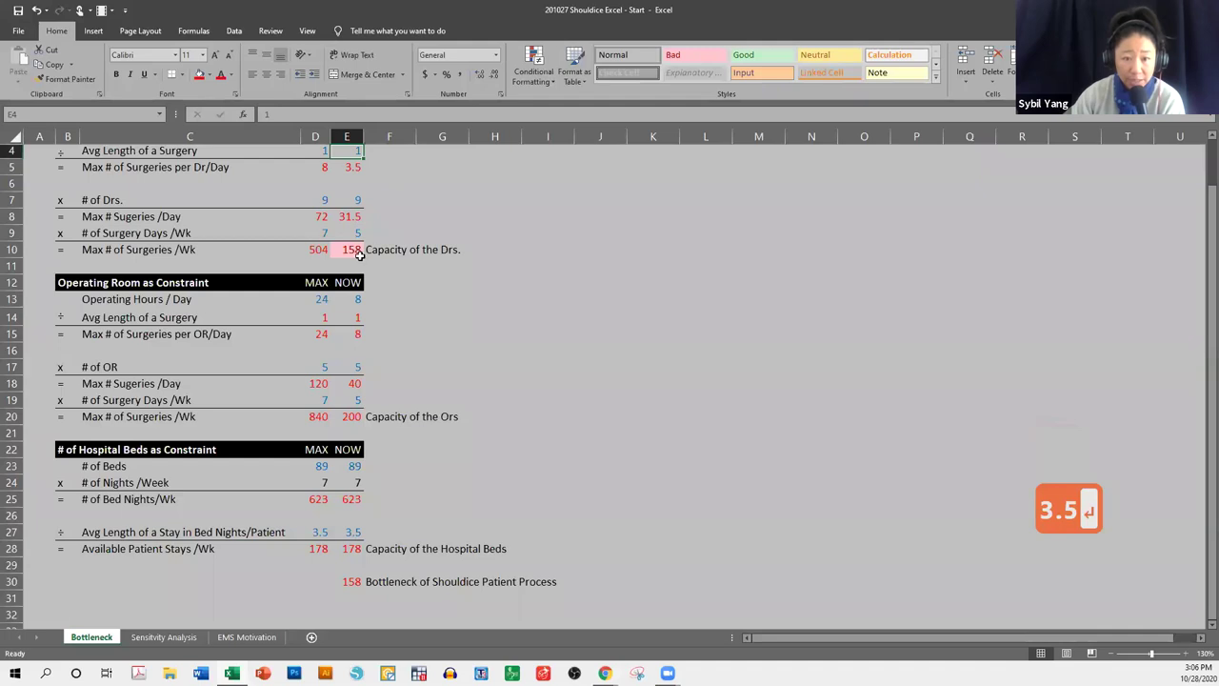
scroll(365, 260, up, 1)
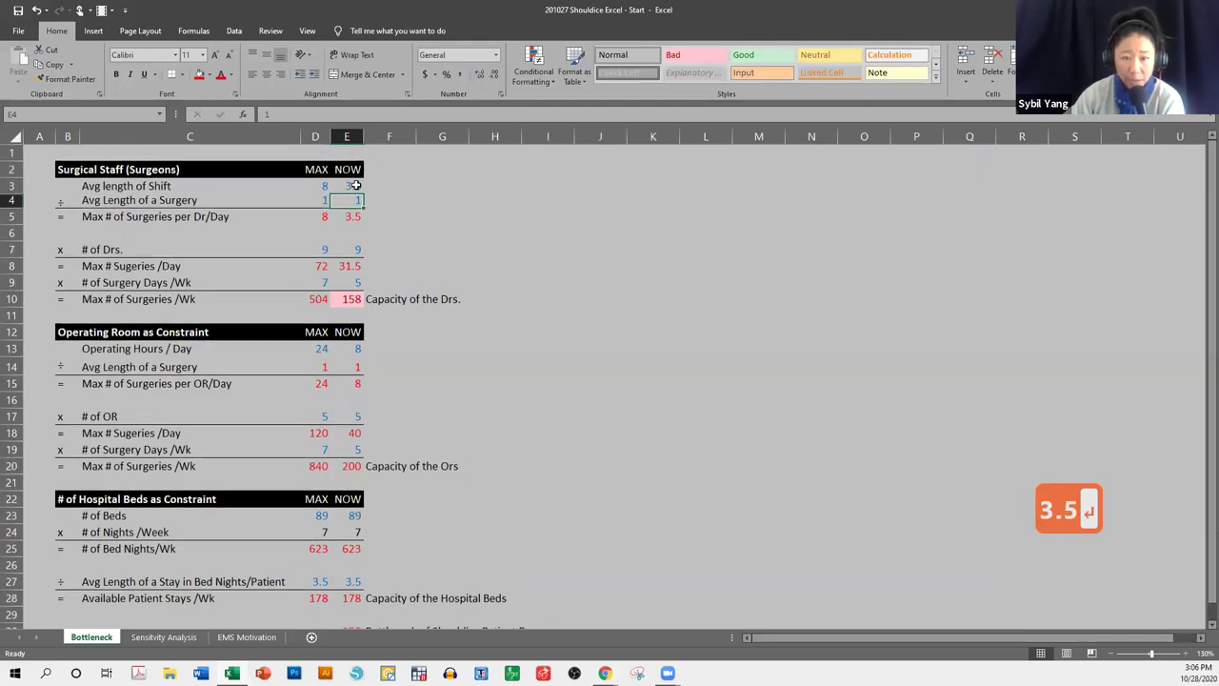
key(ctrl+z)
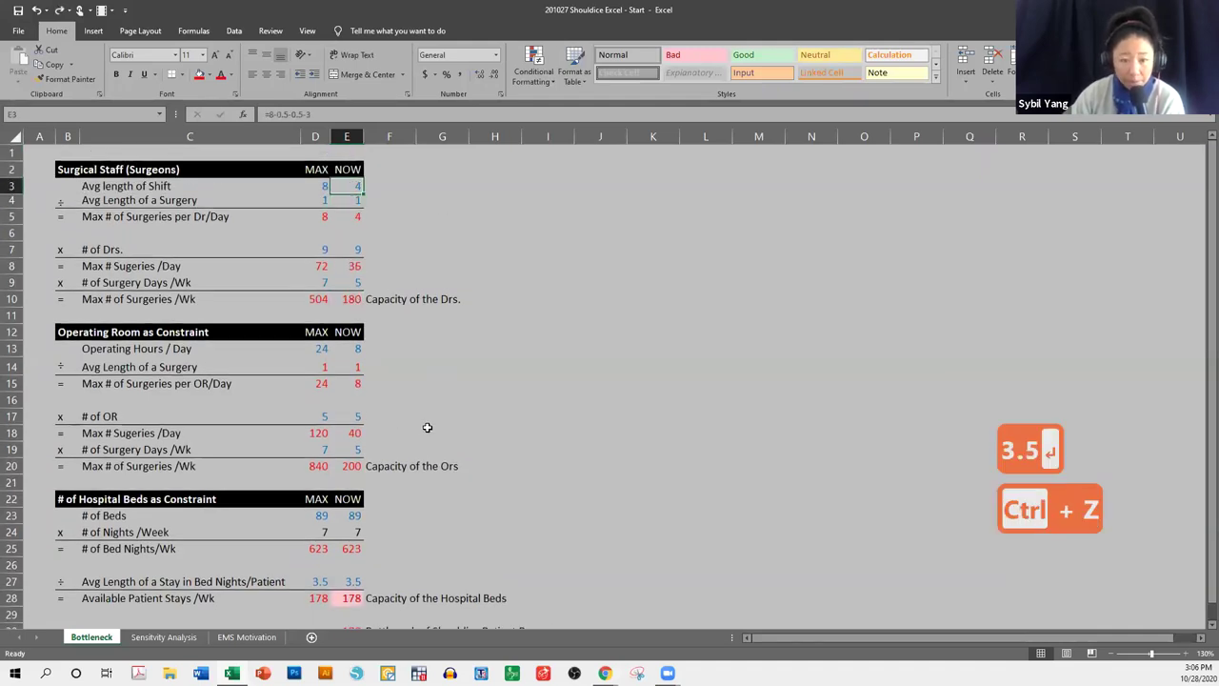
click(429, 430)
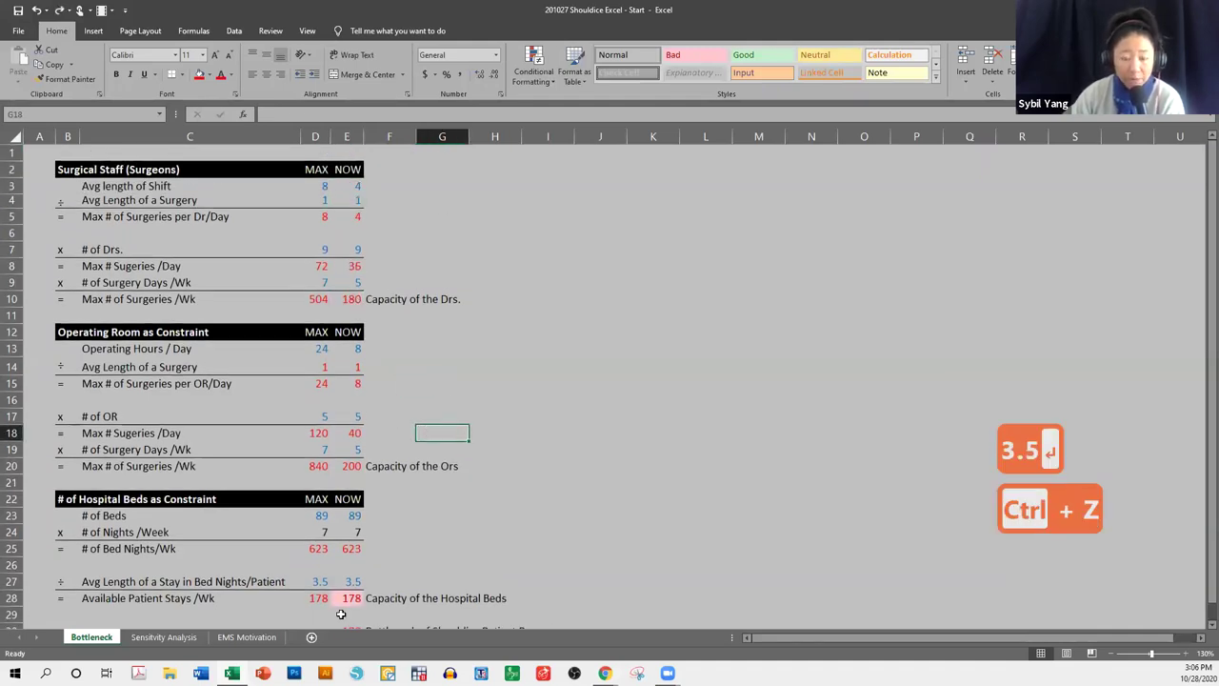
- Examine the current shift length, operating hours and number of beds in E3, E13 and E23 against the process bottleneck
click(354, 185)
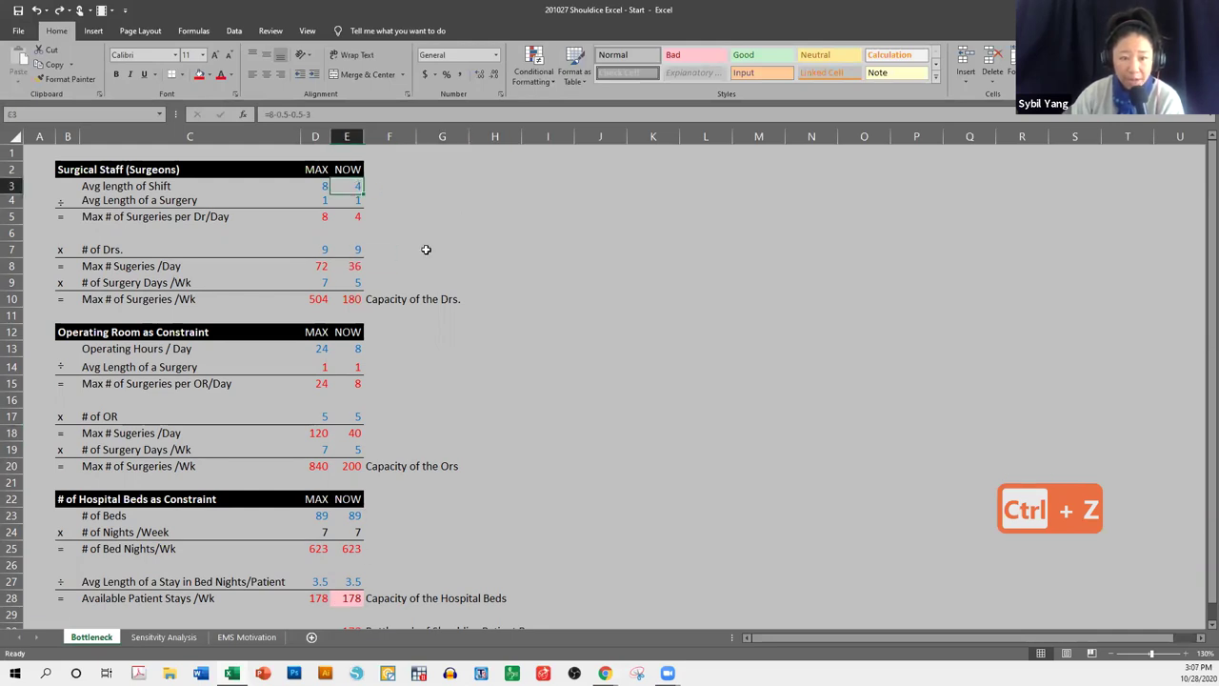
click(354, 350)
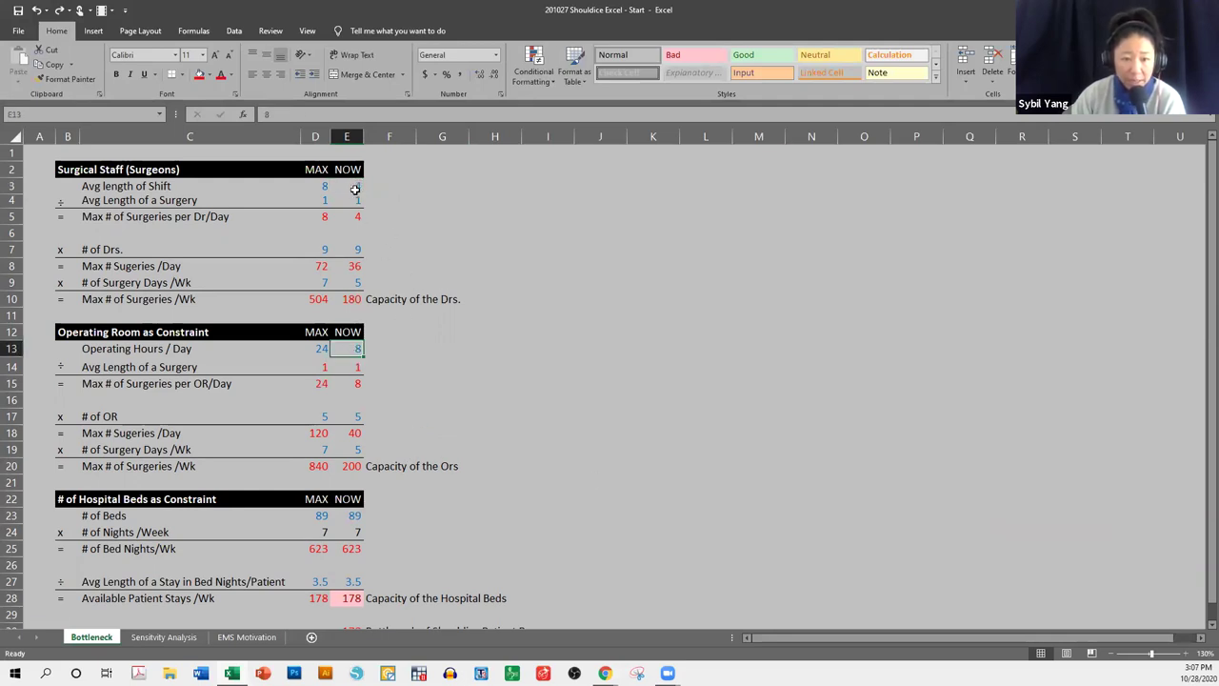
click(355, 515)
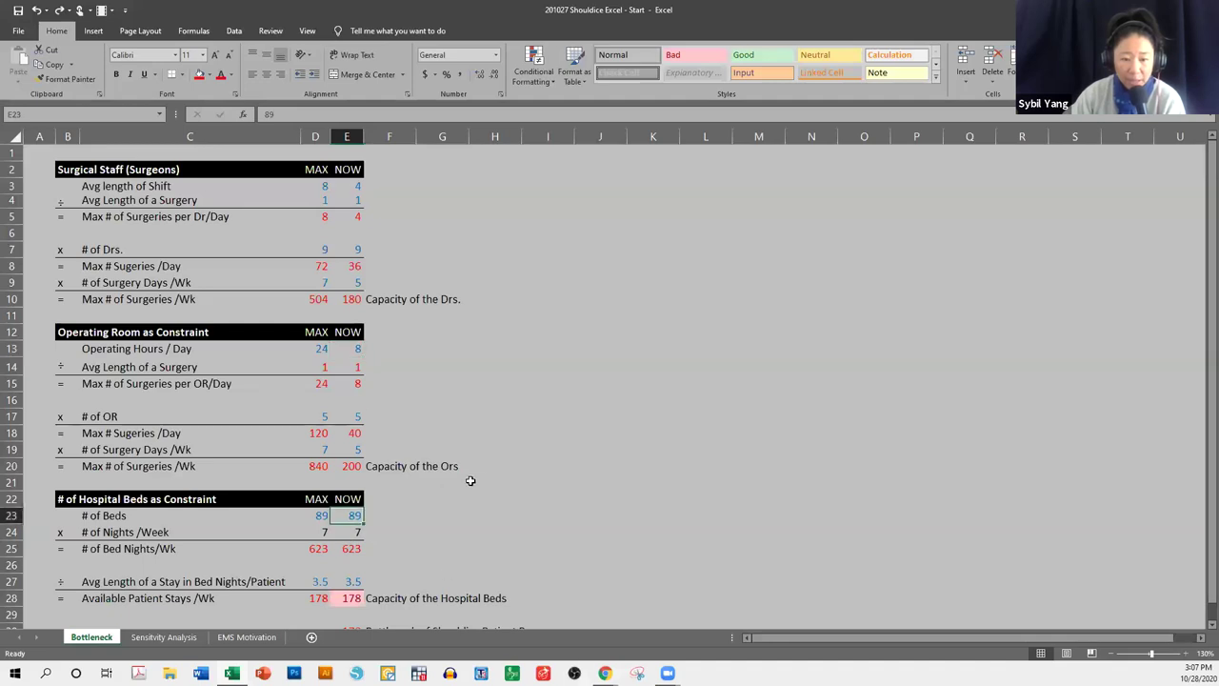
scroll(467, 479, down, 1)
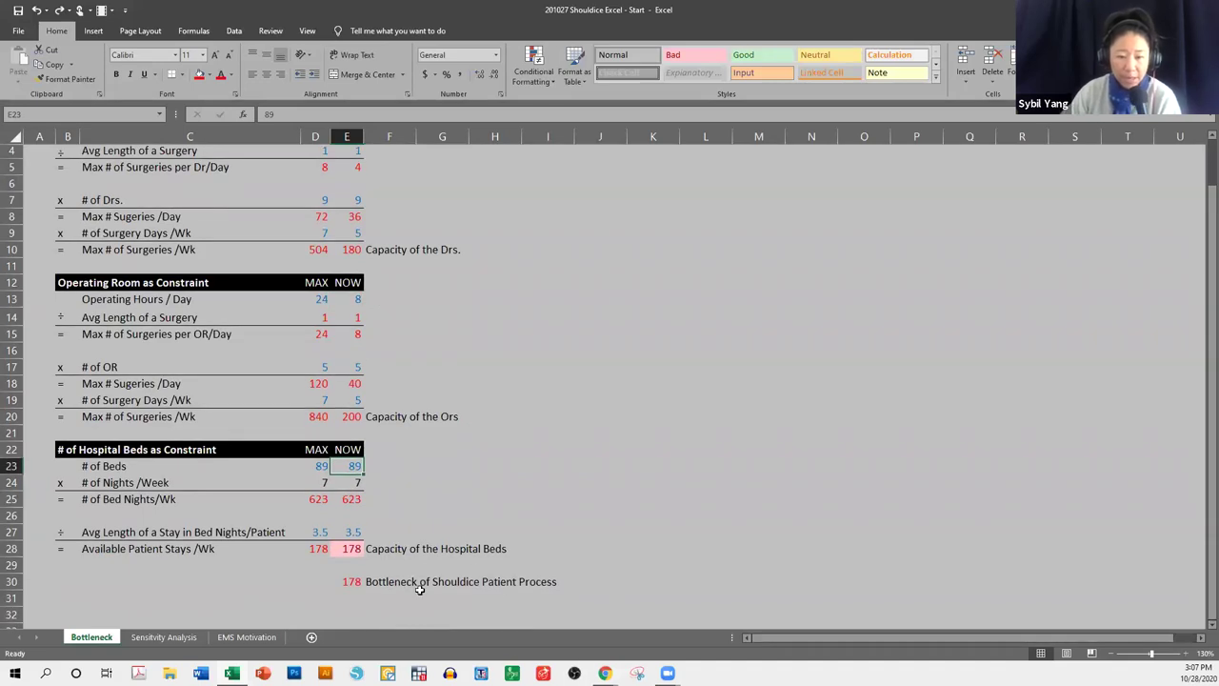
scroll(410, 590, up, 1)
scroll(411, 591, up, 1)
scroll(381, 593, down, 2)
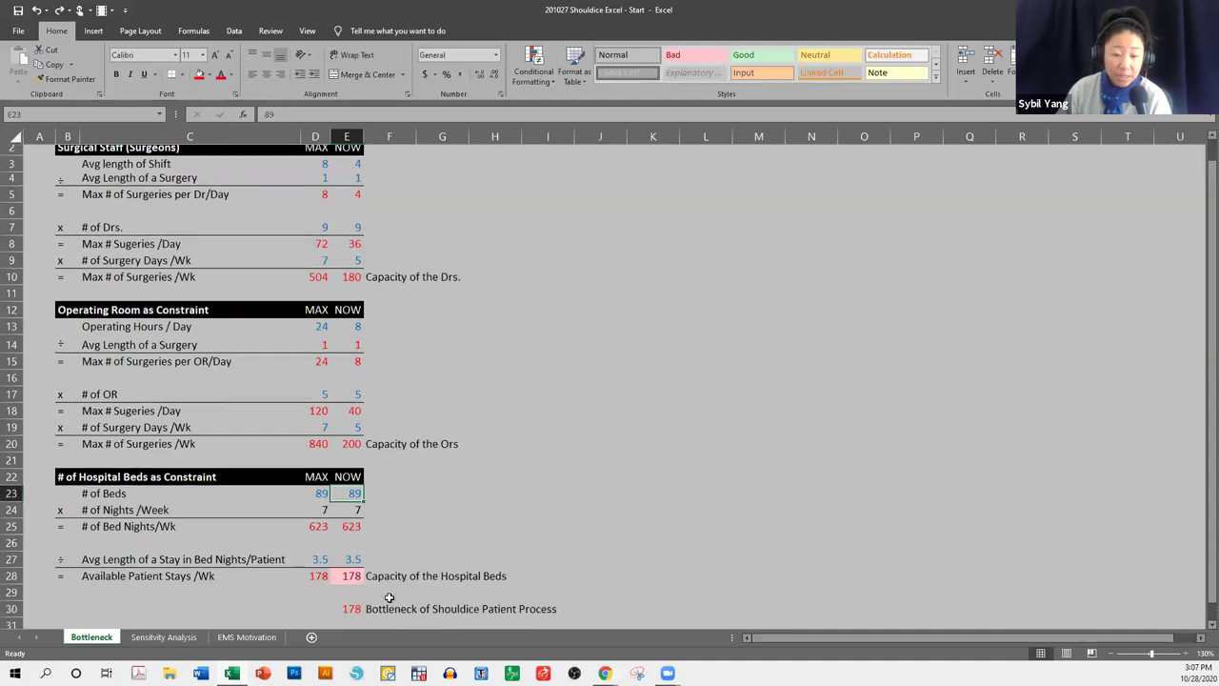